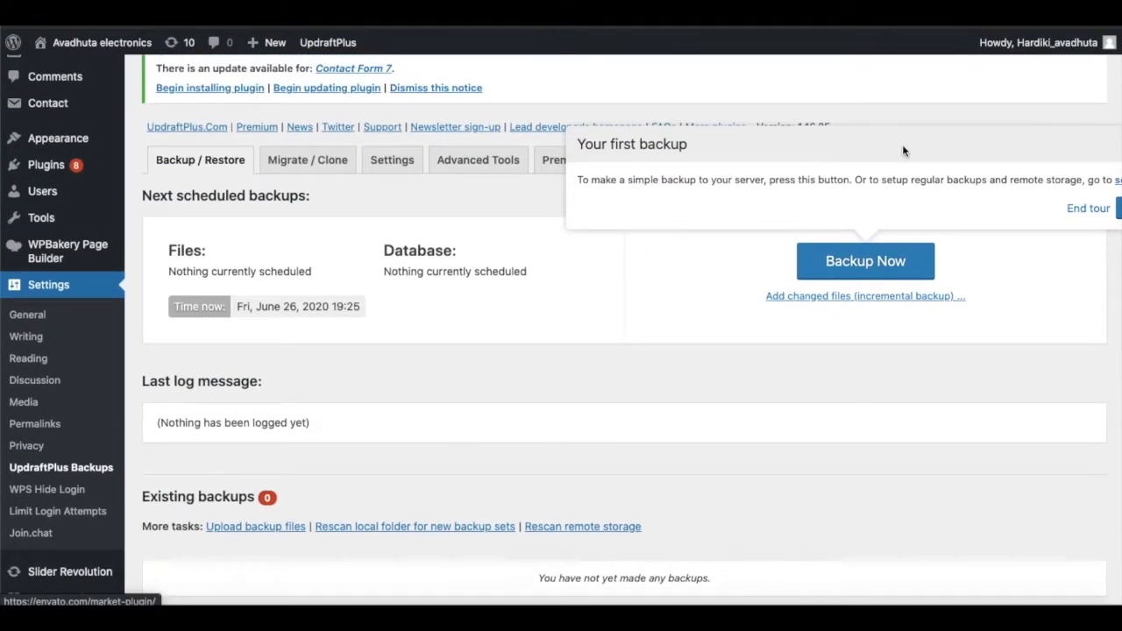
Start a manual backup that includes the database and files and can only be deleted manually.
{"action": "scroll", "coordinate": [885, 158], "scroll_direction": "right", "scroll_amount": 2}
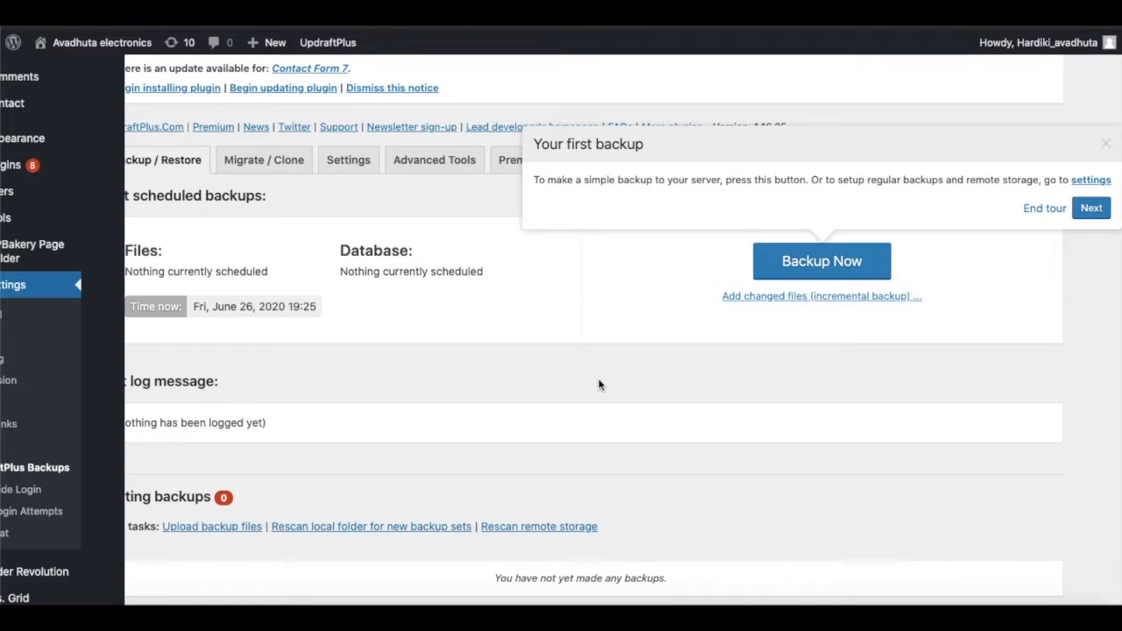
{"action": "scroll", "coordinate": [598, 382], "scroll_direction": "left", "scroll_amount": 2}
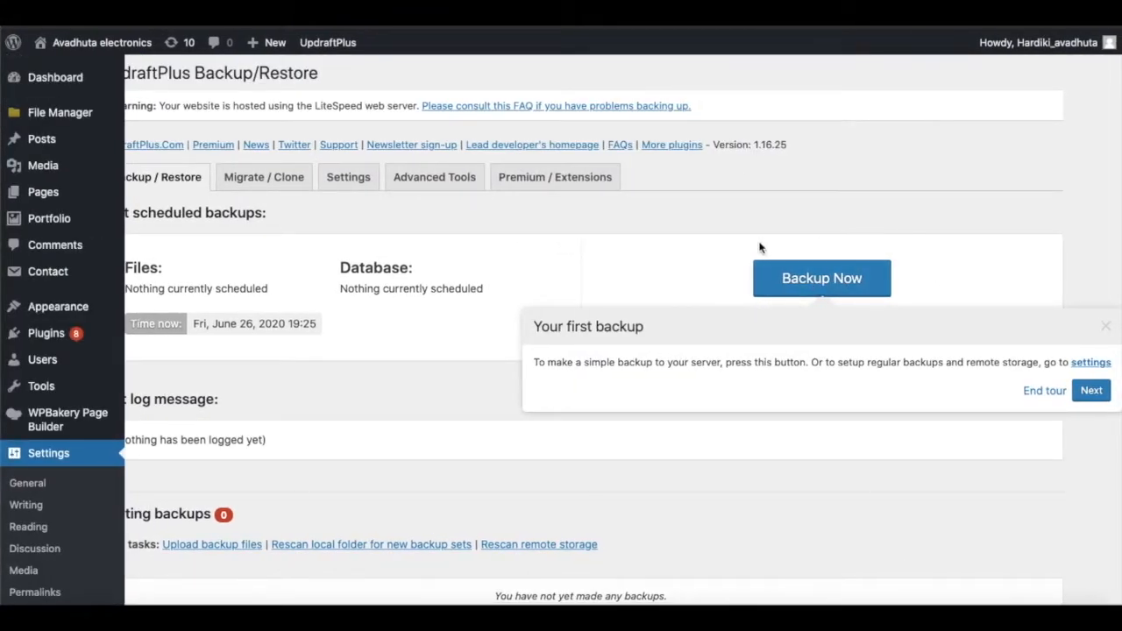
{"action": "left_click", "coordinate": [864, 279]}
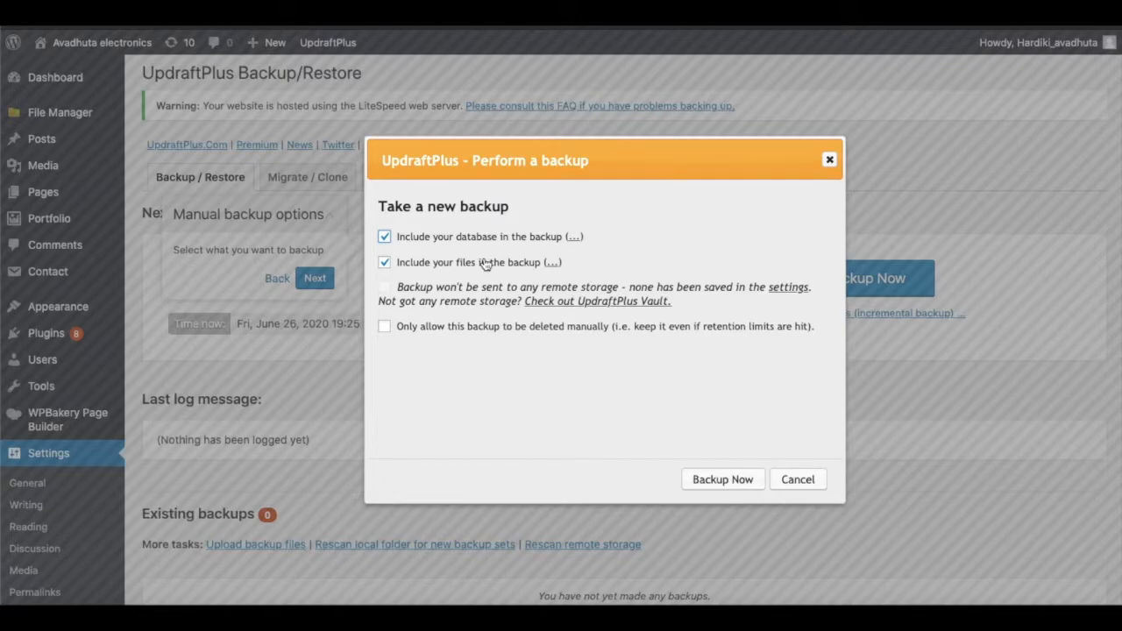
{"action": "left_click", "coordinate": [386, 237]}
{"action": "left_click", "coordinate": [386, 237]}
{"action": "left_click", "coordinate": [387, 328]}
{"action": "left_click", "coordinate": [742, 479]}
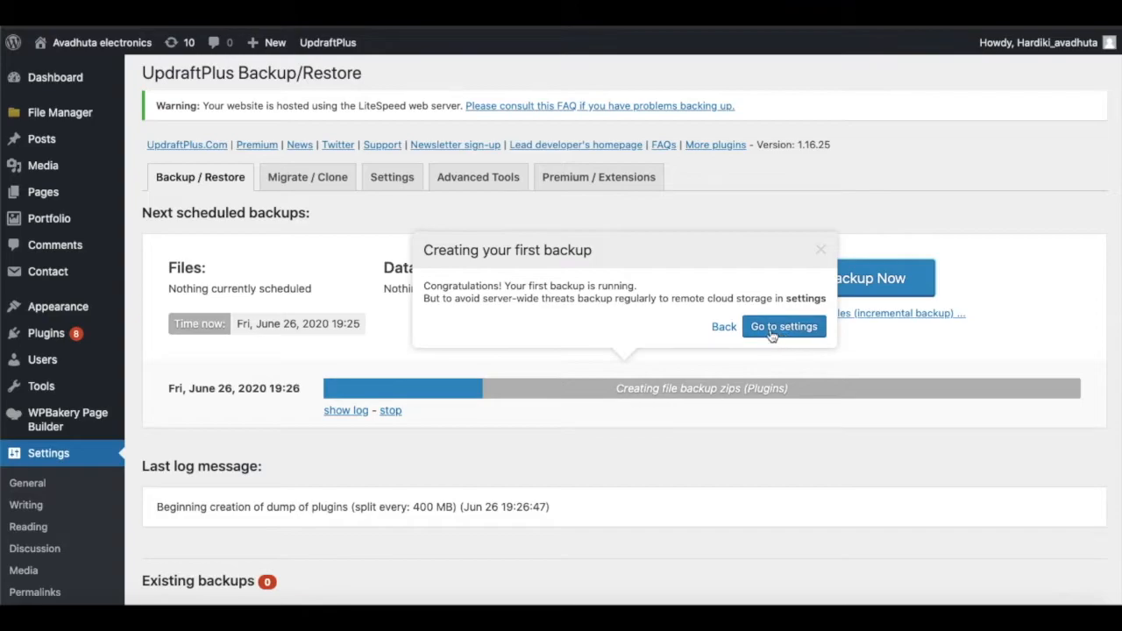
Open the backup settings and choose Google Drive as the remote storage.
{"action": "scroll", "coordinate": [758, 211], "scroll_direction": "down", "scroll_amount": 3}
{"action": "left_click", "coordinate": [757, 211]}
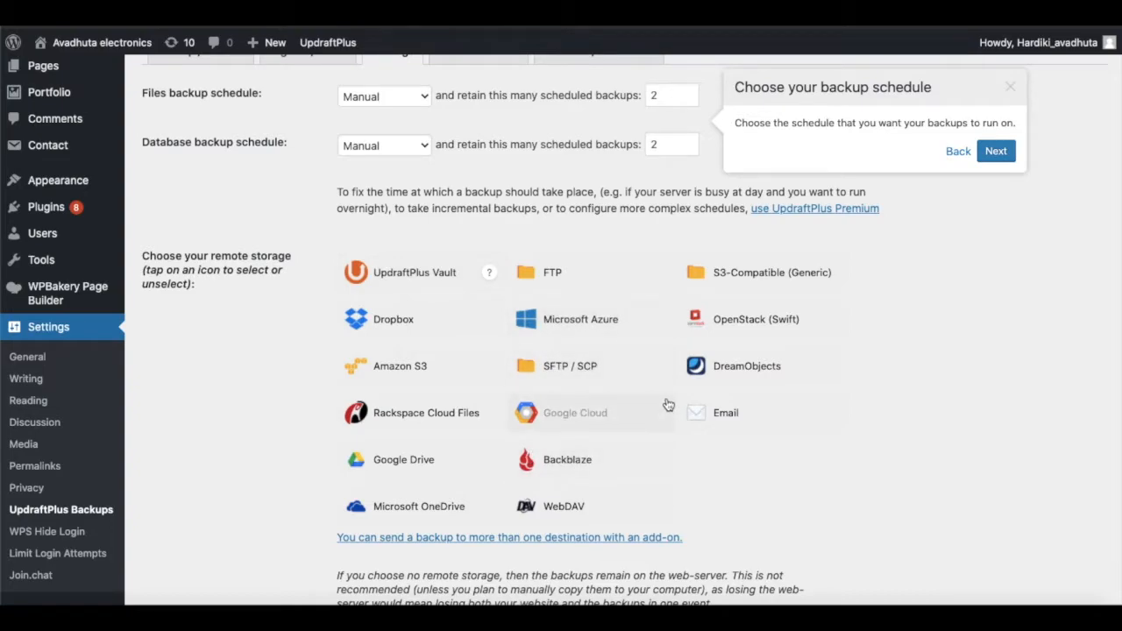
{"action": "left_click", "coordinate": [419, 473]}
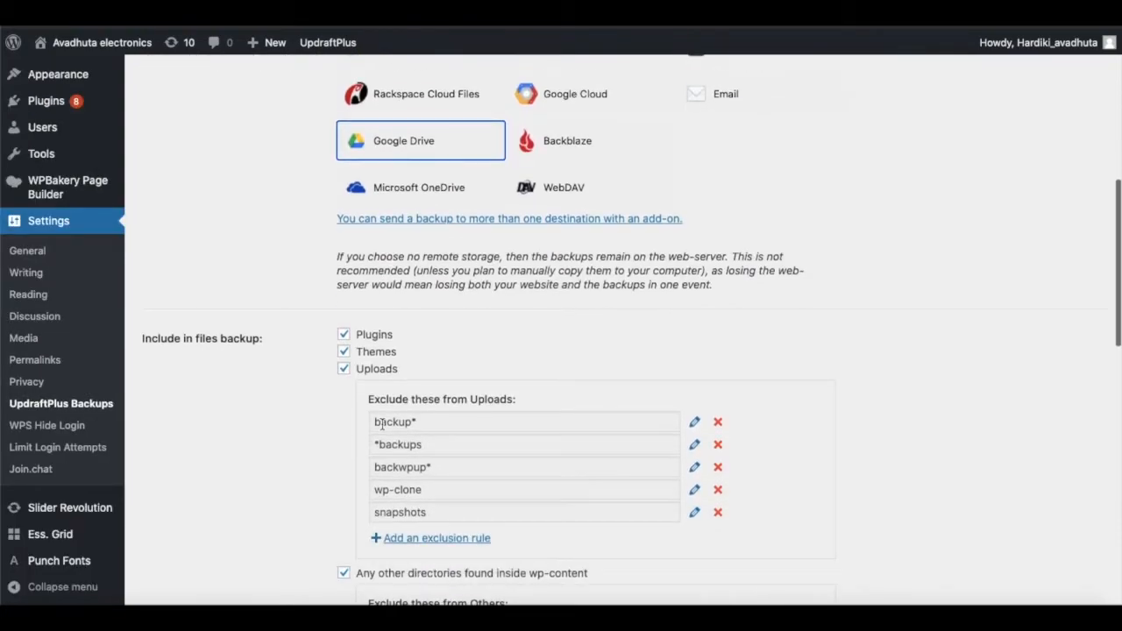
{"action": "left_click", "coordinate": [434, 139]}
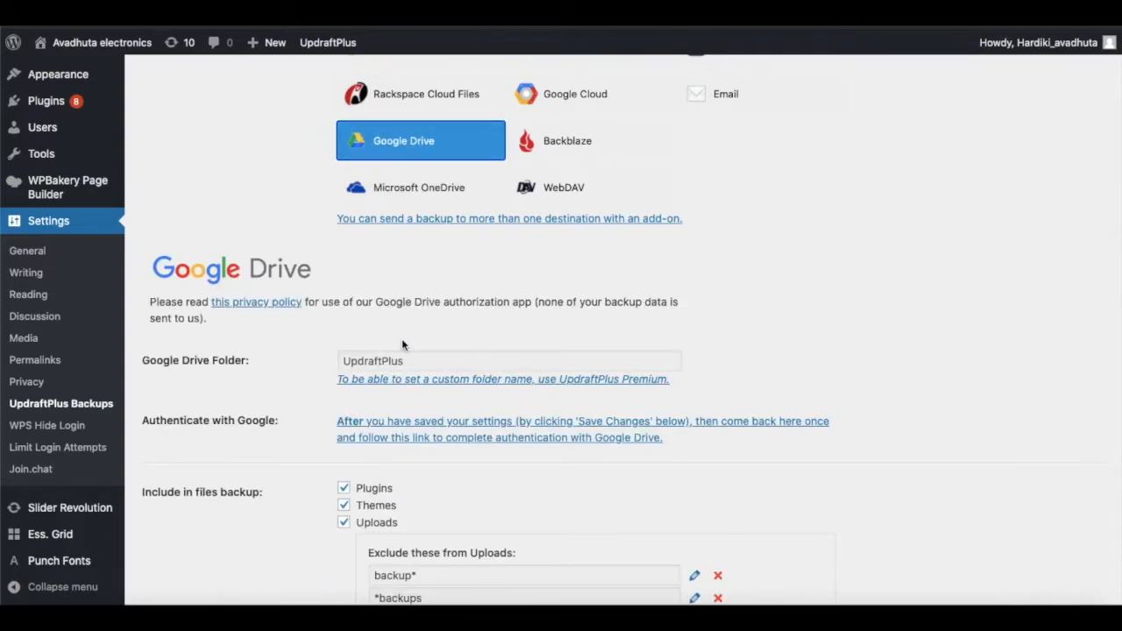
Examine the Google Drive folder setting, the files included in the backup and their exclusion rules.
{"action": "scroll", "coordinate": [402, 339], "scroll_direction": "down", "scroll_amount": 3}
{"action": "scroll", "coordinate": [401, 342], "scroll_direction": "down", "scroll_amount": 1}
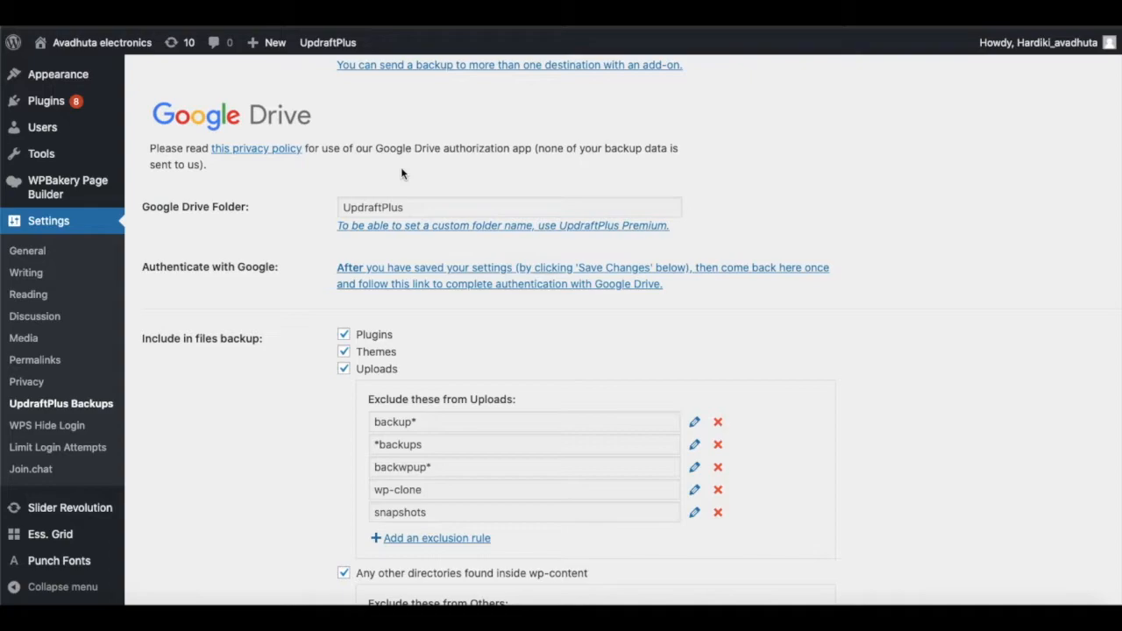
{"action": "scroll", "coordinate": [401, 173], "scroll_direction": "down", "scroll_amount": 2}
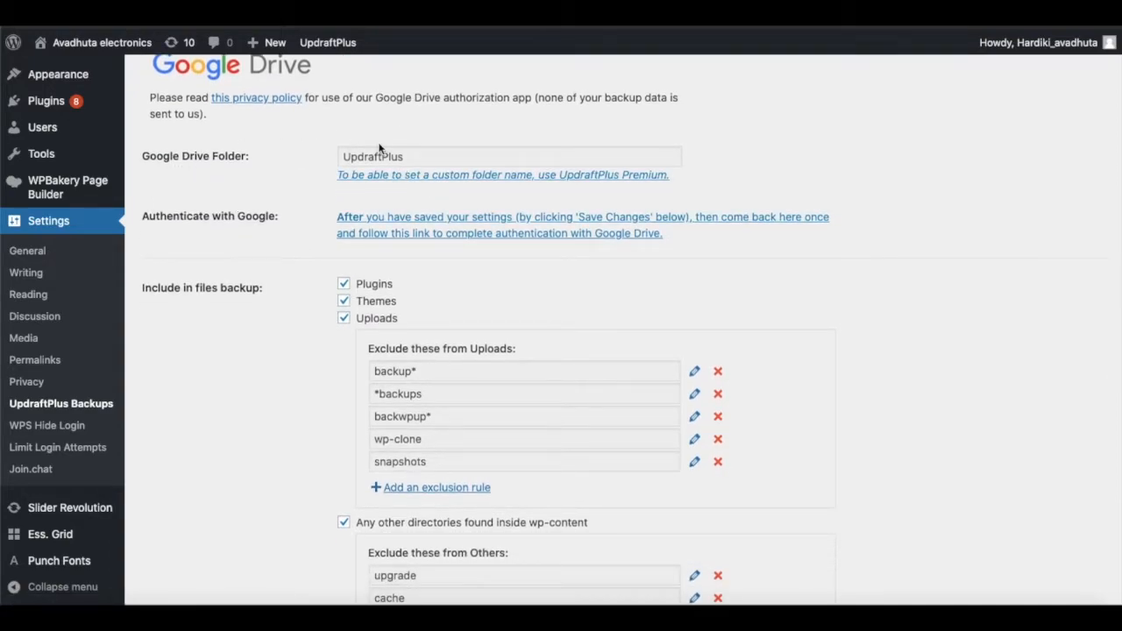
{"action": "left_click", "coordinate": [408, 156]}
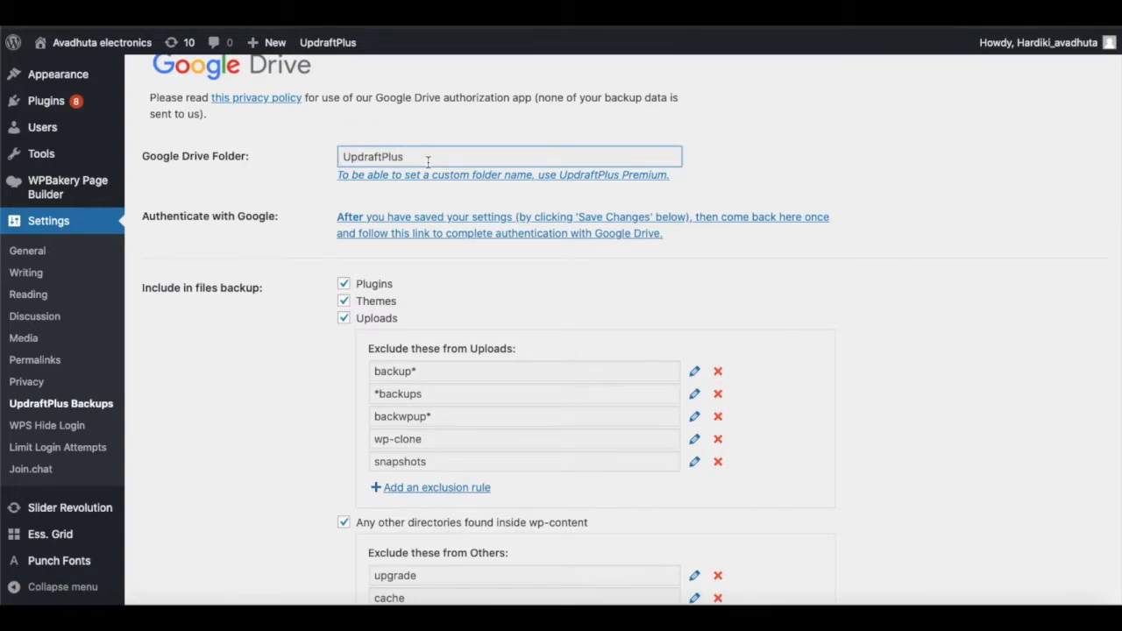
{"action": "scroll", "coordinate": [345, 309], "scroll_direction": "down", "scroll_amount": 2}
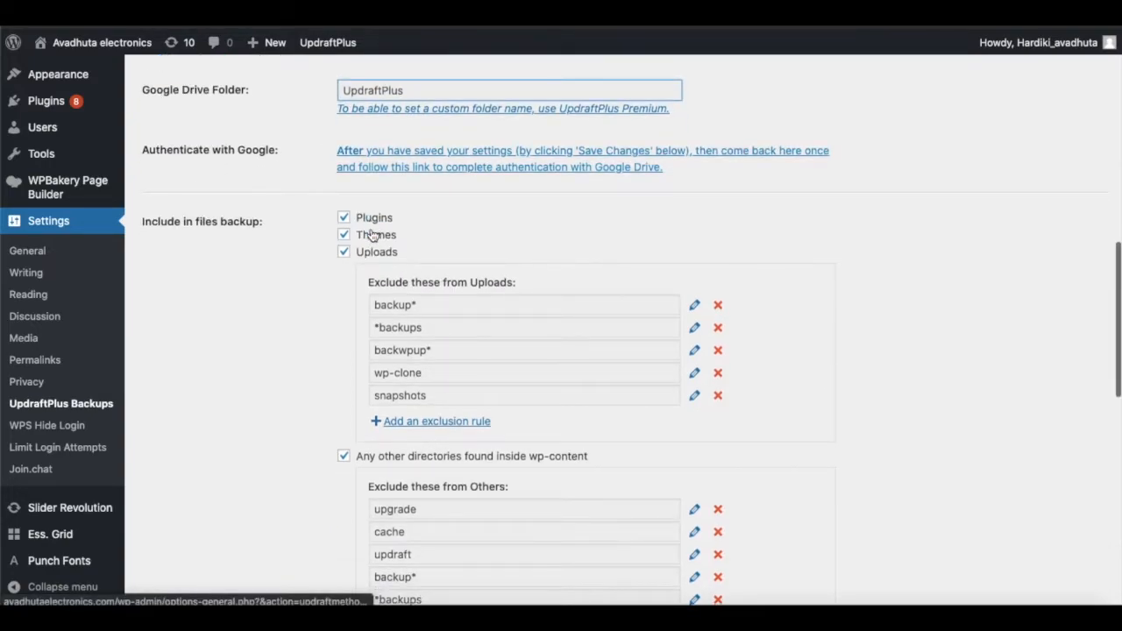
{"action": "scroll", "coordinate": [288, 259], "scroll_direction": "down", "scroll_amount": 2}
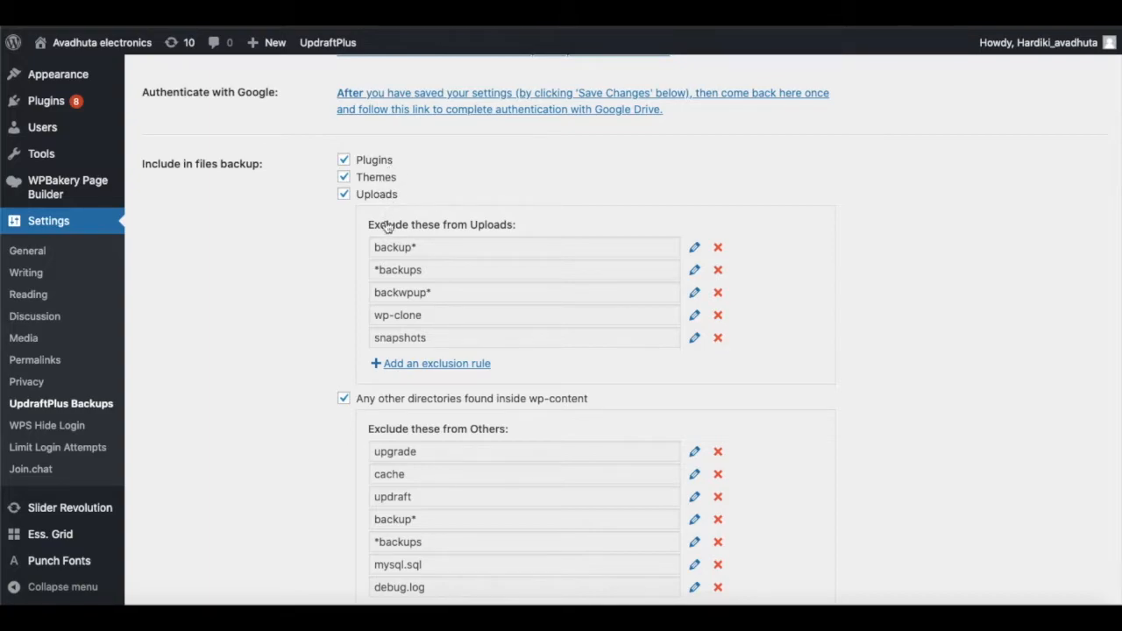
{"action": "scroll", "coordinate": [386, 226], "scroll_direction": "down", "scroll_amount": 3}
{"action": "scroll", "coordinate": [386, 221], "scroll_direction": "down", "scroll_amount": 3}
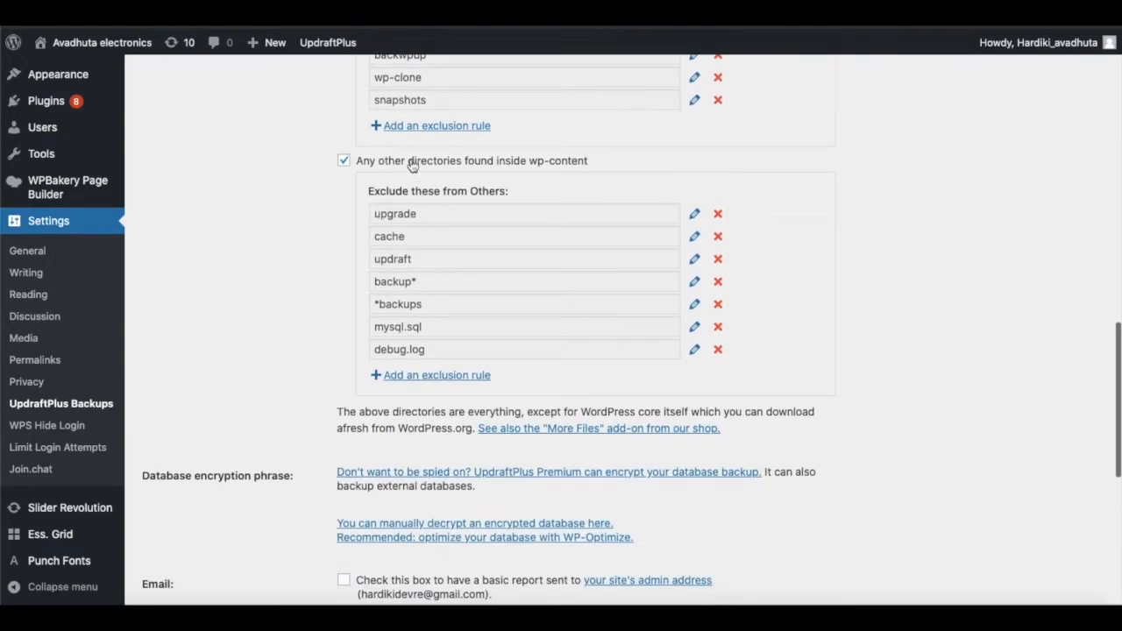
{"action": "scroll", "coordinate": [386, 360], "scroll_direction": "down", "scroll_amount": 10}
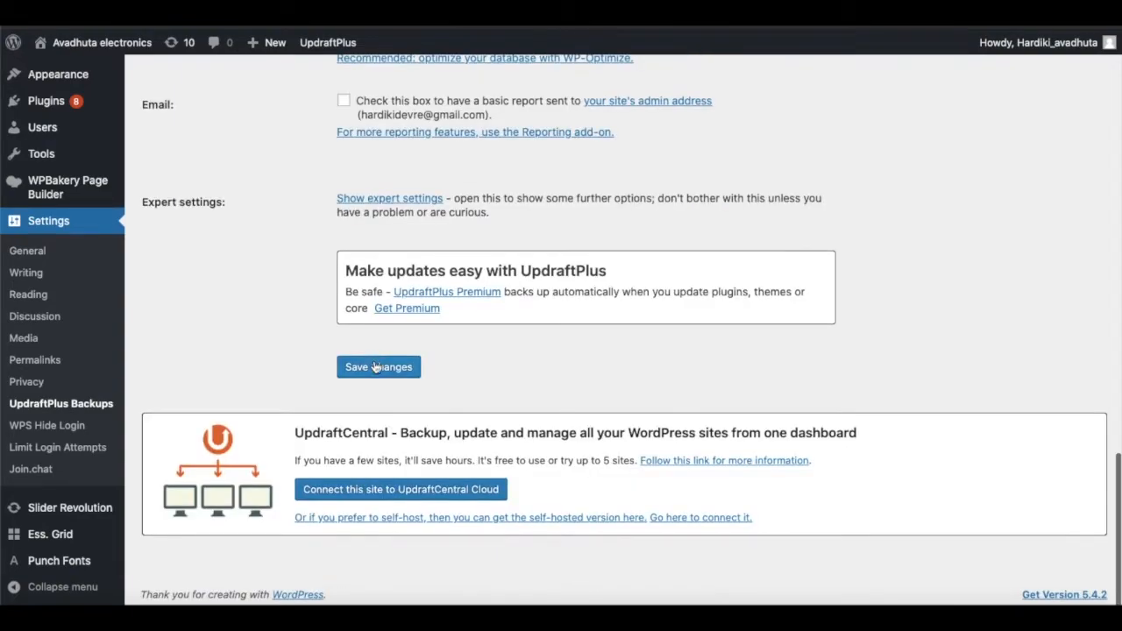
Save the backup settings and authorize UpdraftPlus to access the Google Drive account, completing the remote storage setup.
{"action": "left_click", "coordinate": [376, 369]}
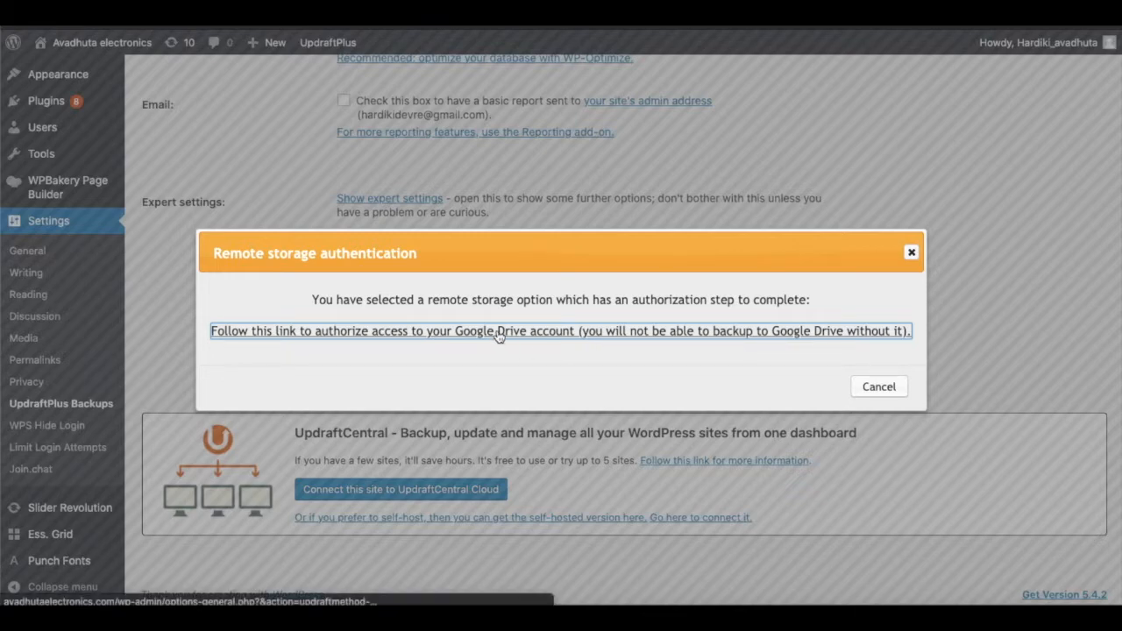
{"action": "left_click", "coordinate": [480, 375]}
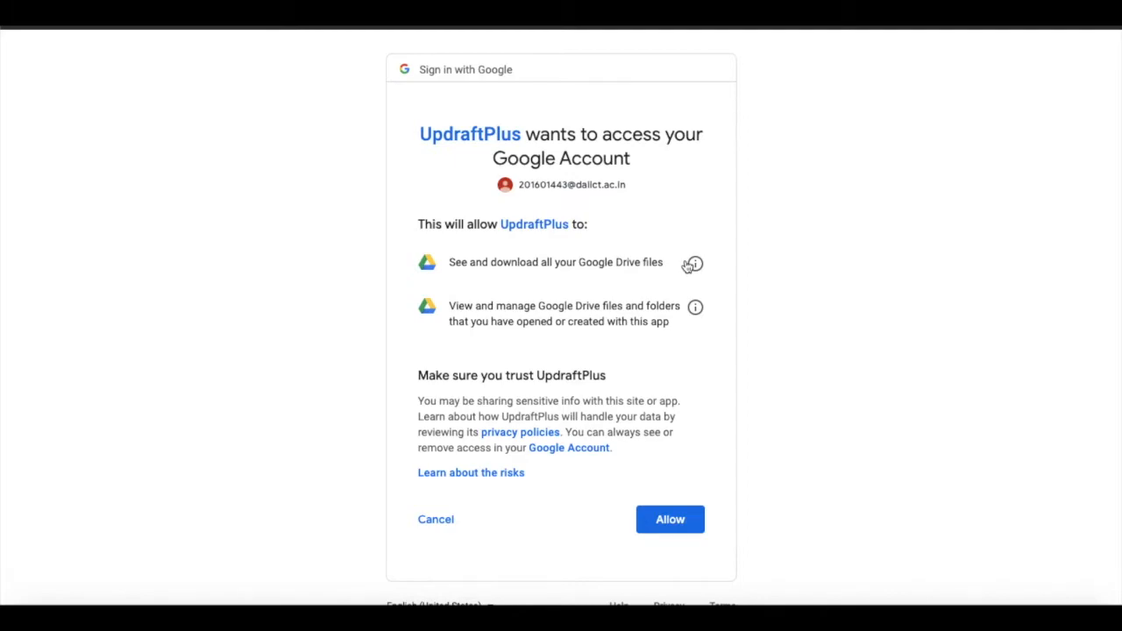
{"action": "left_click", "coordinate": [670, 519]}
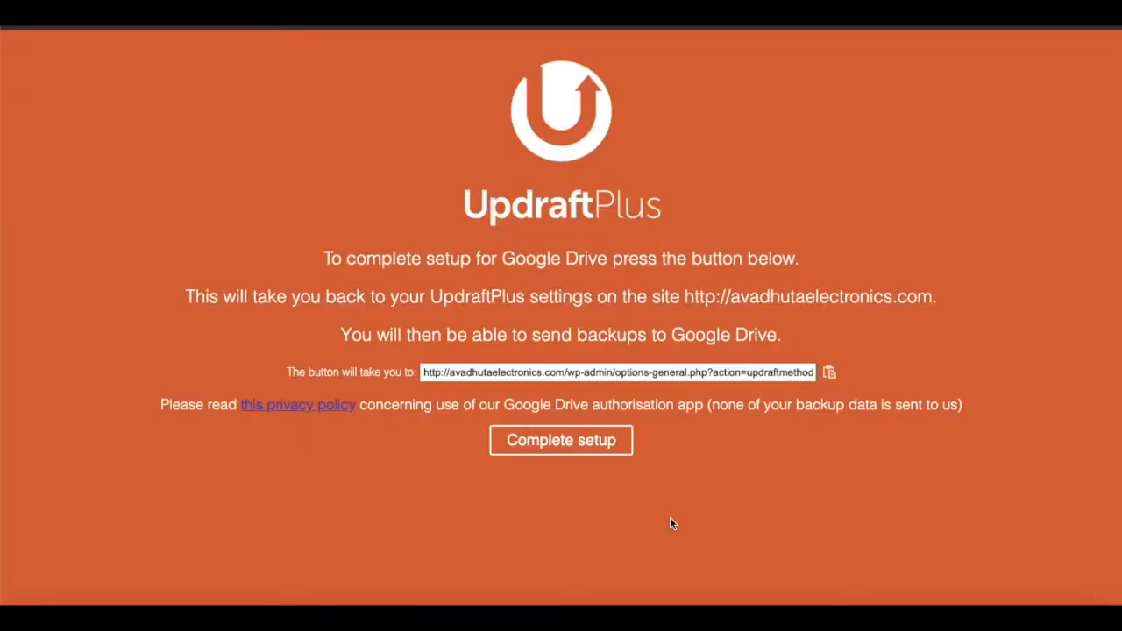
{"action": "left_click", "coordinate": [610, 444]}
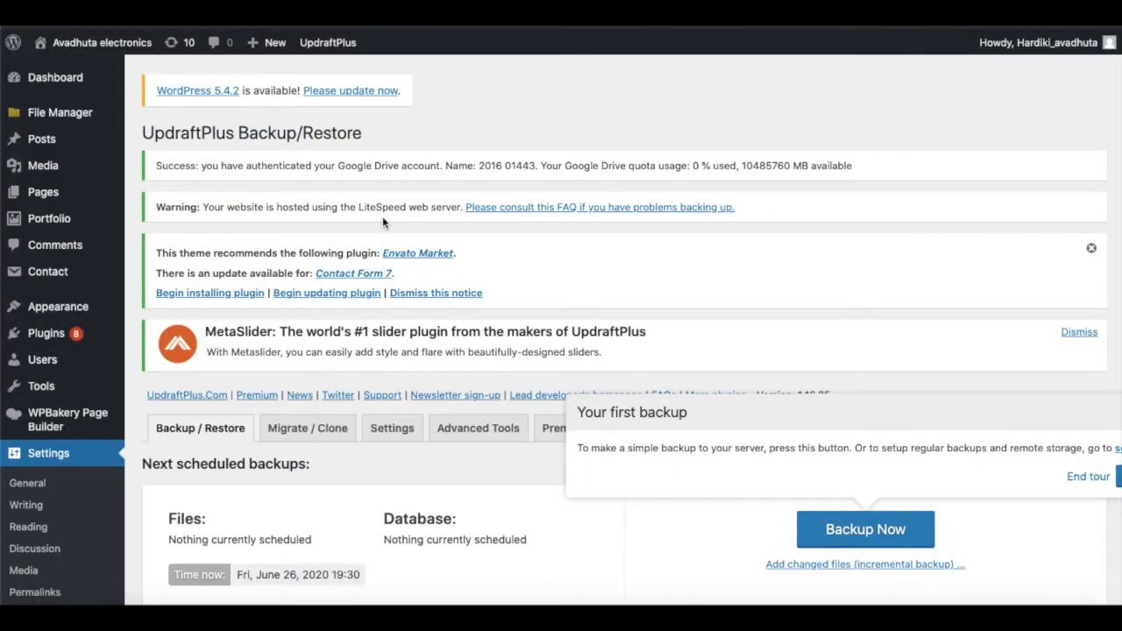
Check the running backup's progress, the last log message and the existing backups.
{"action": "scroll", "coordinate": [382, 219], "scroll_direction": "down", "scroll_amount": 2}
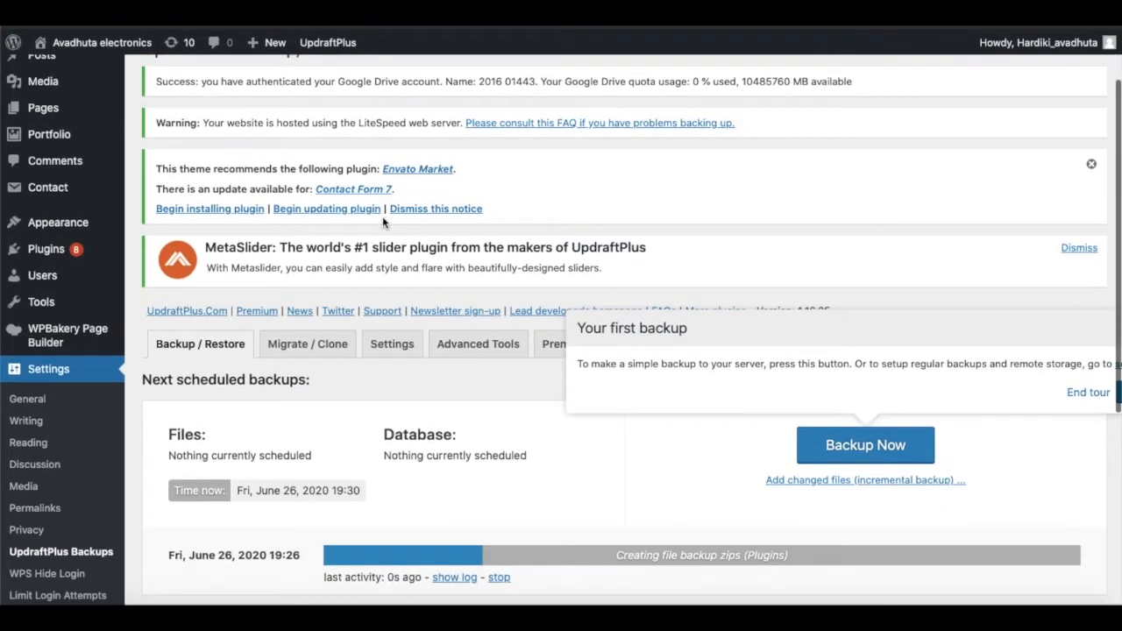
{"action": "scroll", "coordinate": [382, 222], "scroll_direction": "down", "scroll_amount": 4}
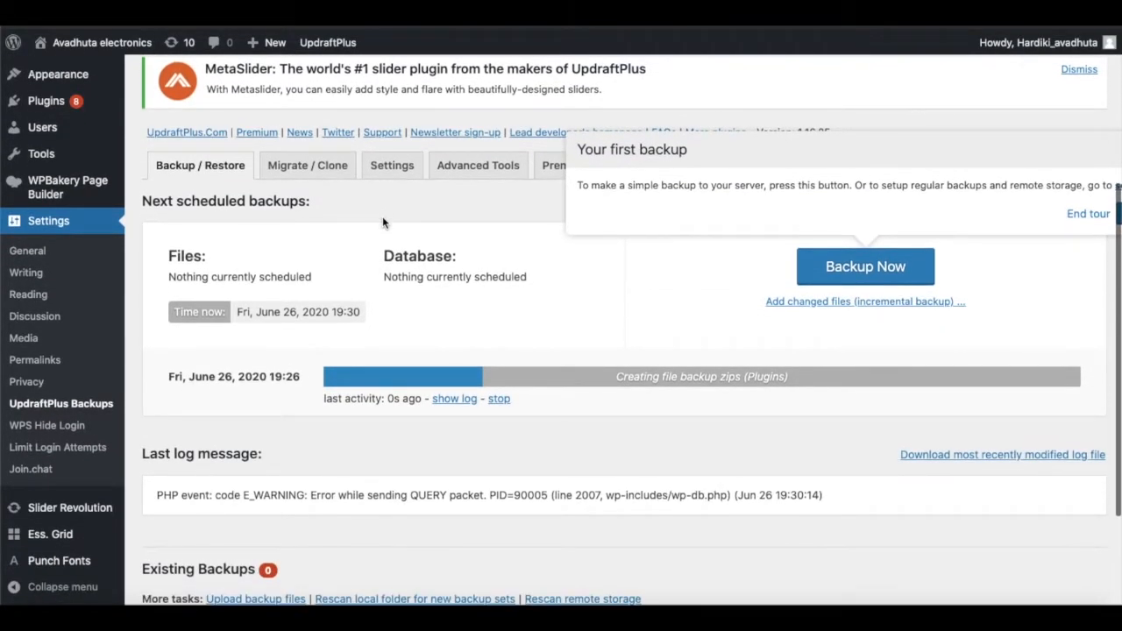
{"action": "scroll", "coordinate": [382, 222], "scroll_direction": "down", "scroll_amount": 2}
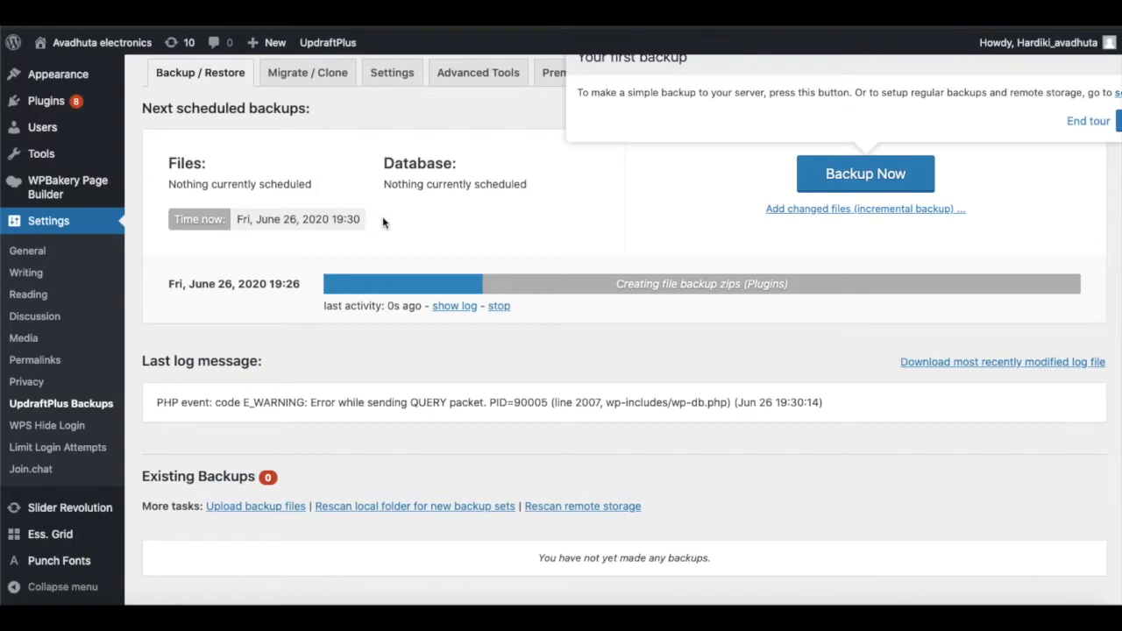
{"action": "scroll", "coordinate": [382, 223], "scroll_direction": "down", "scroll_amount": 1}
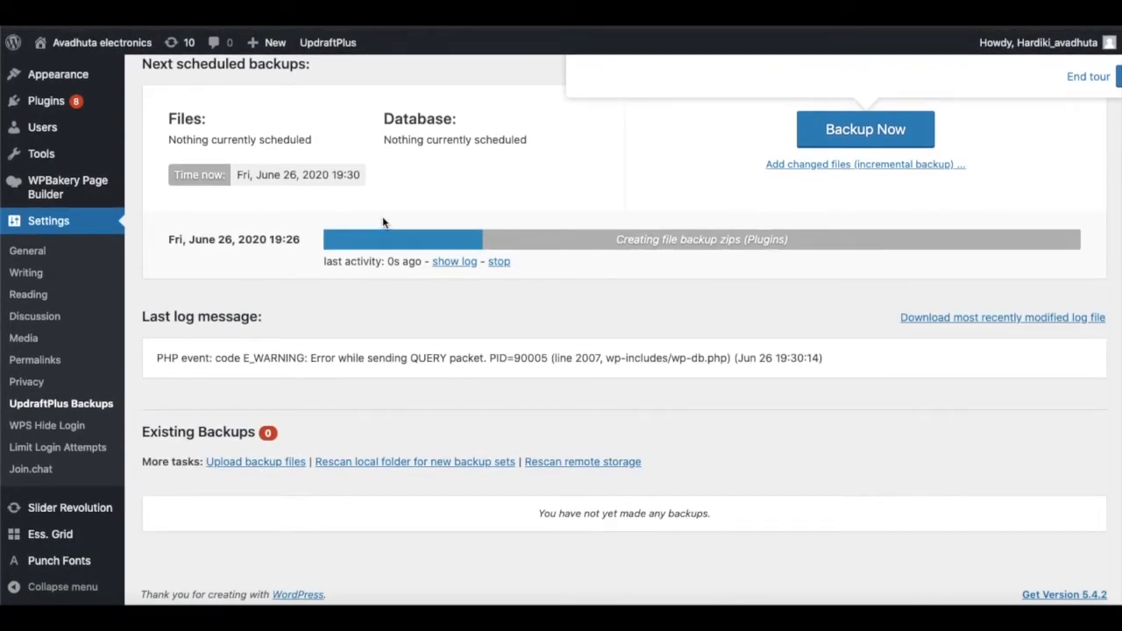
{"action": "scroll", "coordinate": [382, 222], "scroll_direction": "up", "scroll_amount": 5}
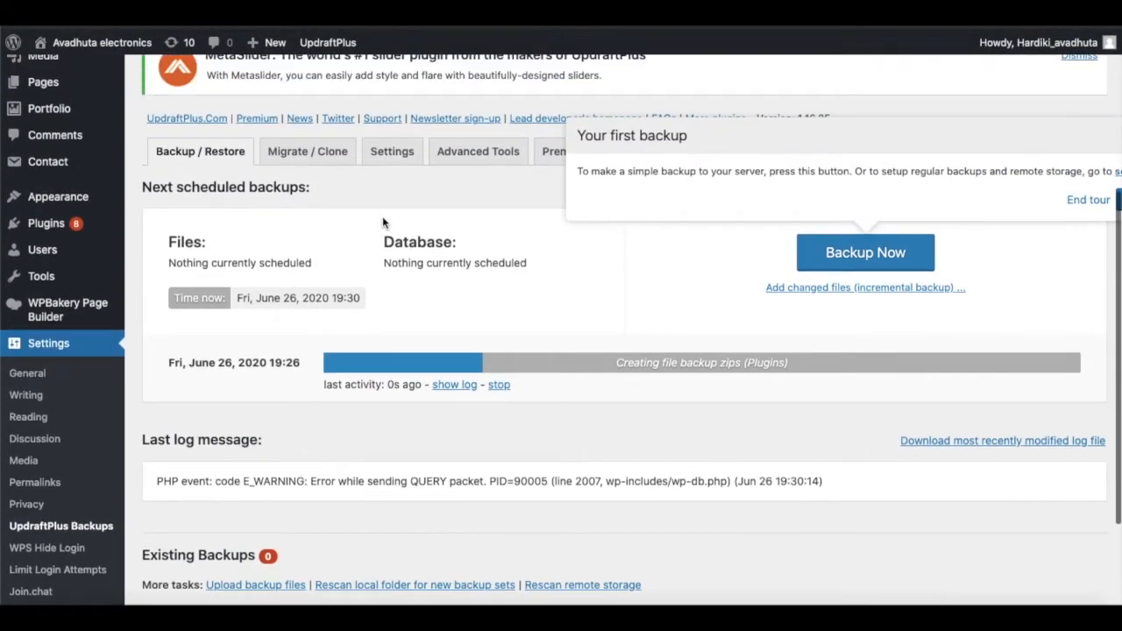
{"action": "scroll", "coordinate": [382, 222], "scroll_direction": "up", "scroll_amount": 1}
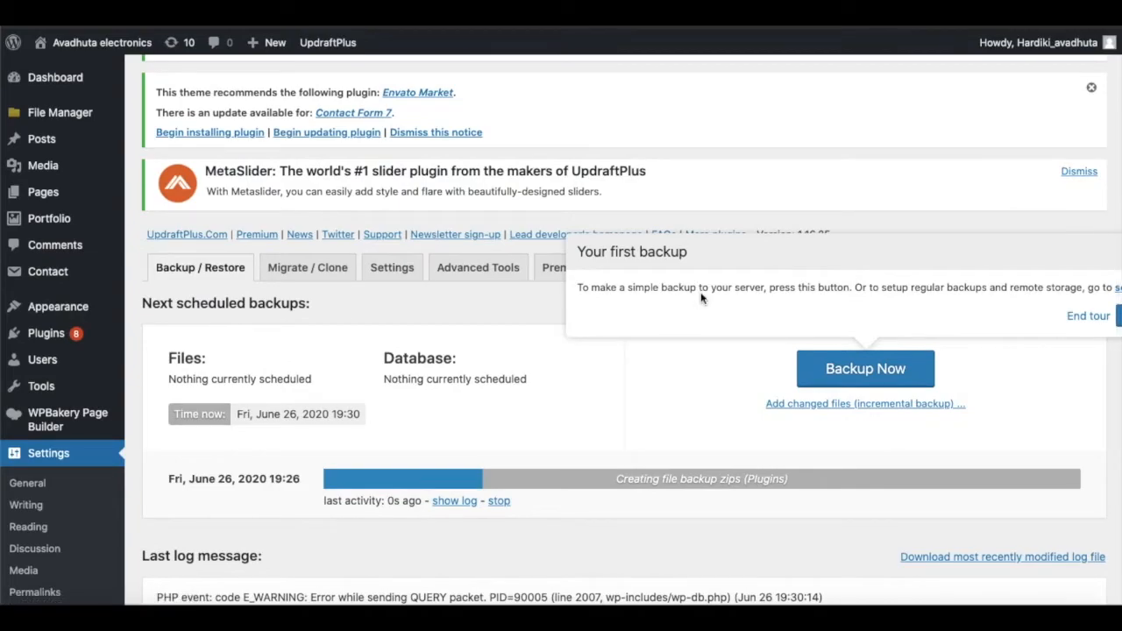
In the backup settings, set the files backup schedule to Weekly and retain 5 scheduled backups.
{"action": "left_click", "coordinate": [392, 267]}
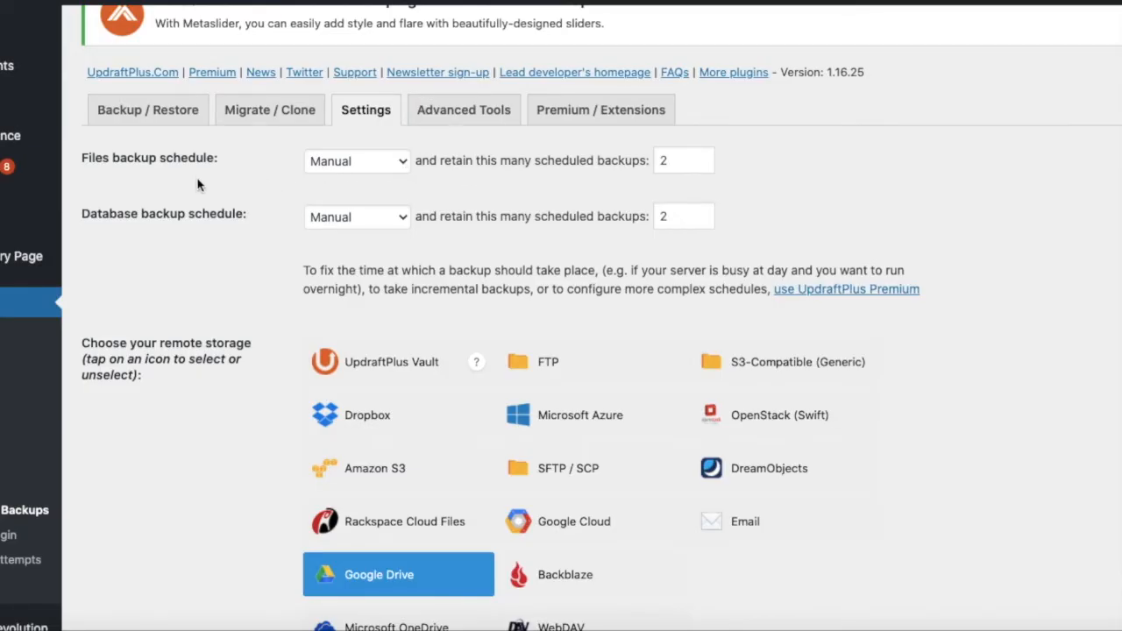
{"action": "left_click", "coordinate": [381, 163]}
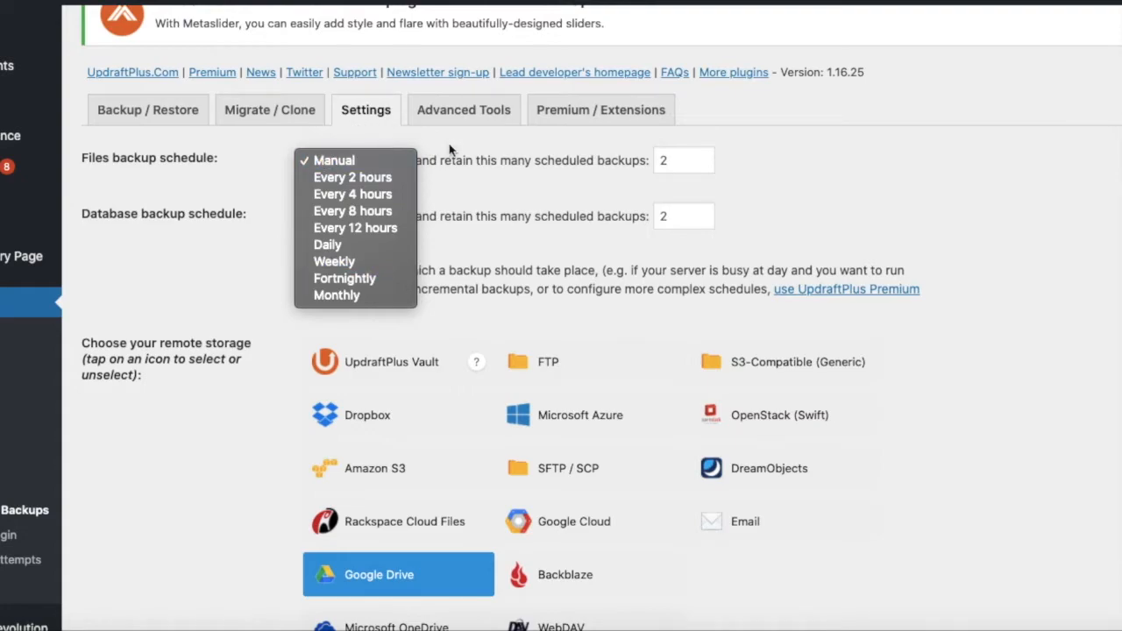
{"action": "left_click", "coordinate": [521, 165]}
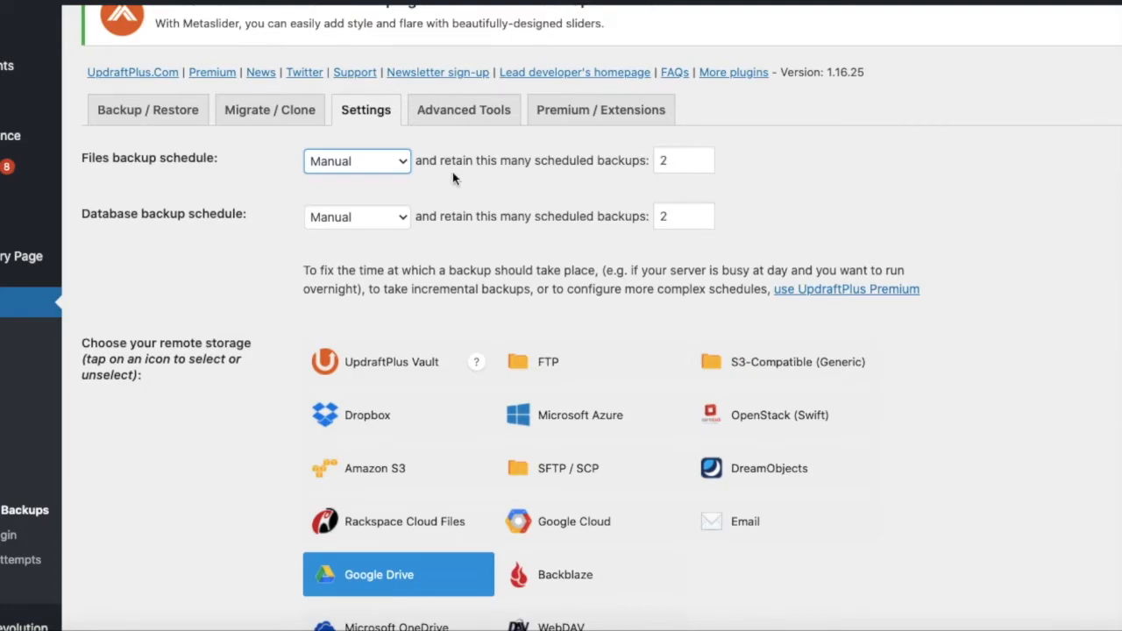
{"action": "left_click", "coordinate": [681, 160]}
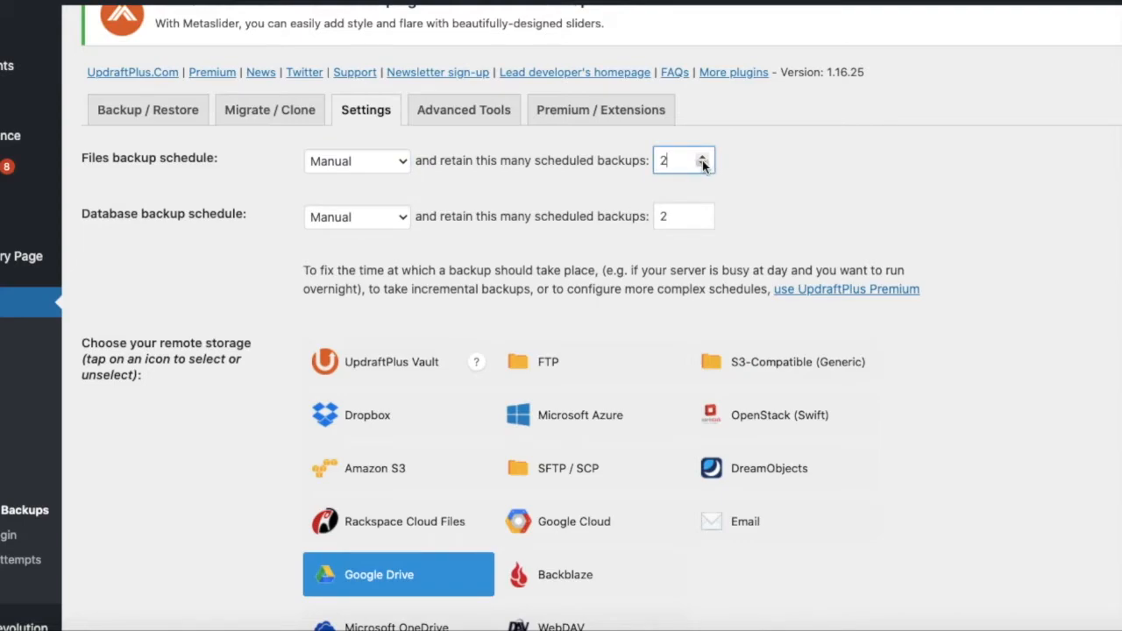
{"action": "double_click", "coordinate": [665, 159]}
{"action": "key", "text": "BackSpace"}
{"action": "type", "text": "5"}
{"action": "left_click", "coordinate": [374, 163]}
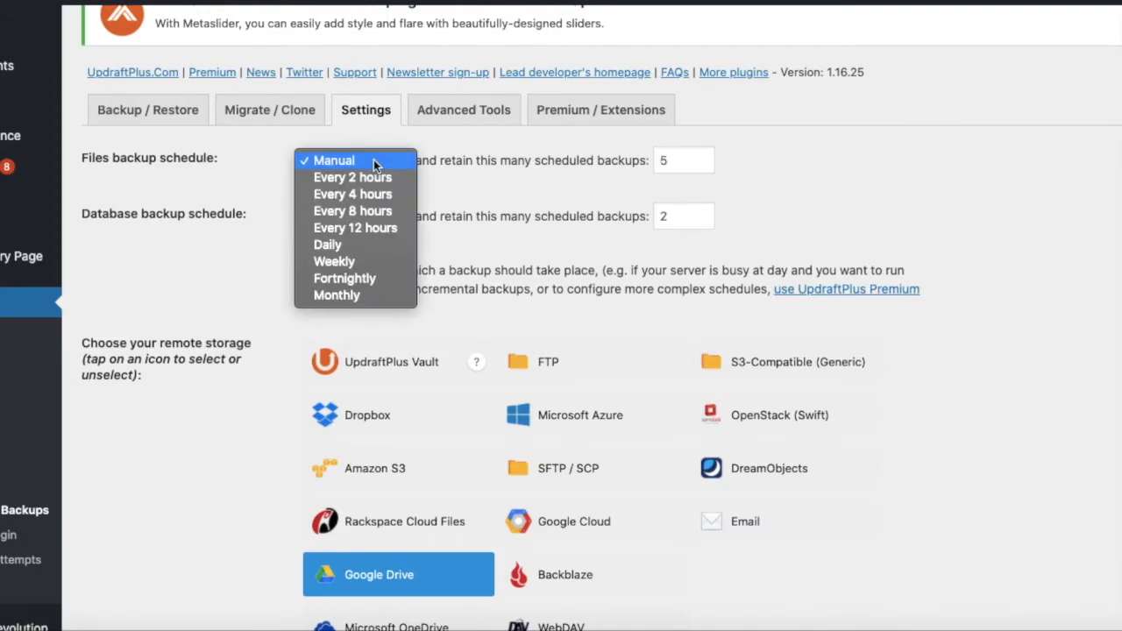
{"action": "left_click", "coordinate": [360, 264]}
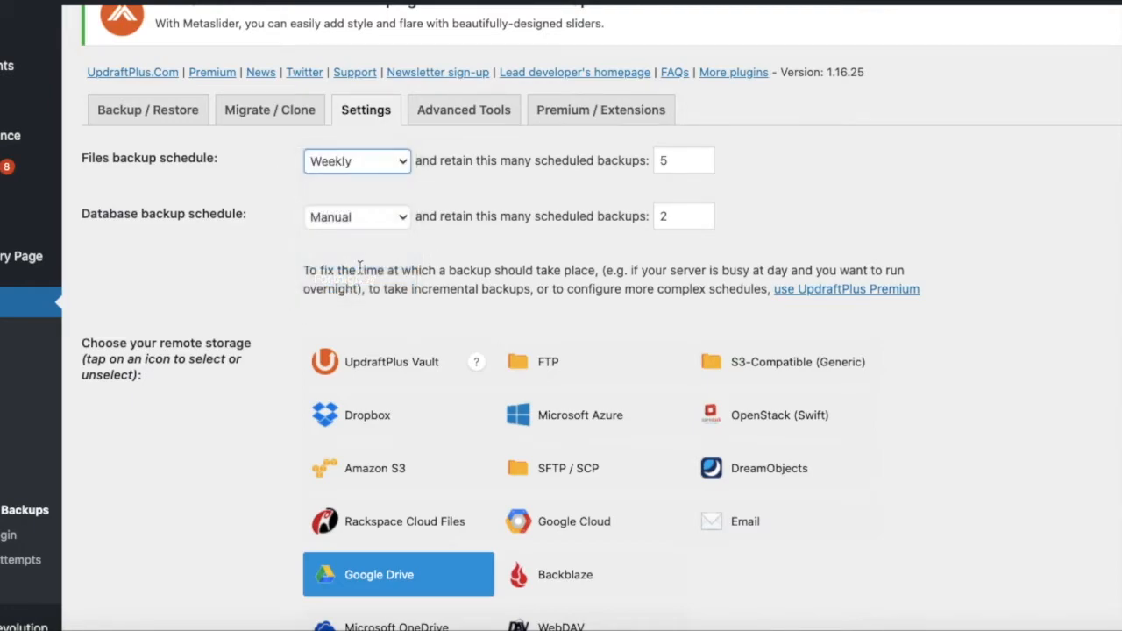
Set the database backup schedule to Weekly and retain 5 scheduled backups.
{"action": "left_click", "coordinate": [377, 219]}
{"action": "left_click", "coordinate": [347, 334]}
{"action": "left_click", "coordinate": [695, 220]}
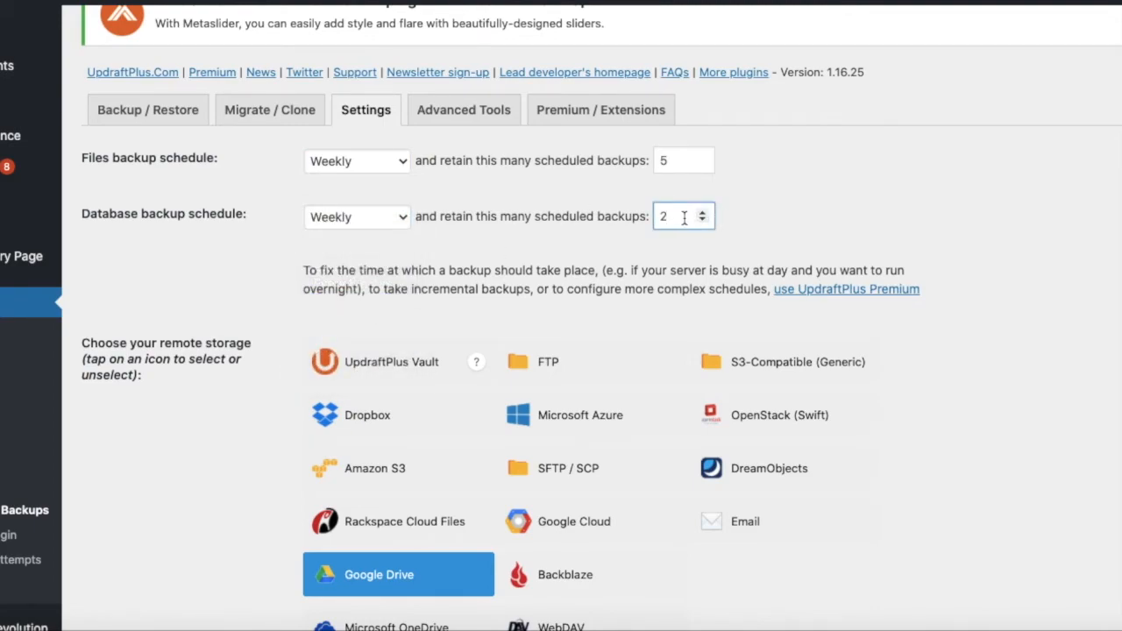
{"action": "key", "text": "BackSpace"}
{"action": "type", "text": "5"}
{"action": "left_click", "coordinate": [768, 196]}
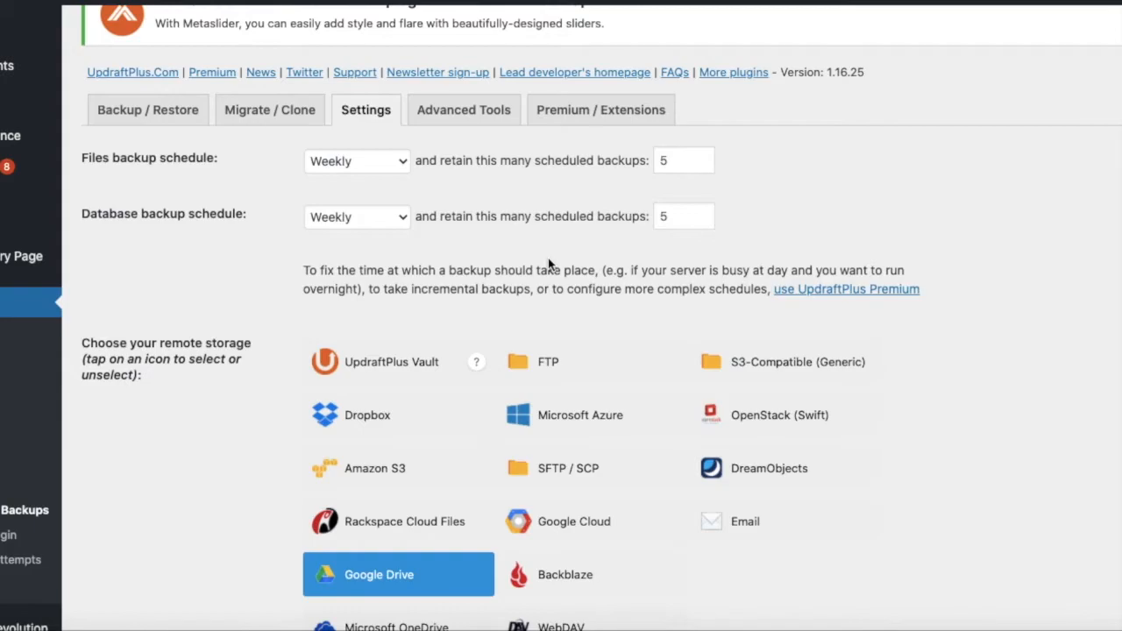
{"action": "scroll", "coordinate": [494, 416], "scroll_direction": "down", "scroll_amount": 10}
{"action": "scroll", "coordinate": [494, 416], "scroll_direction": "down", "scroll_amount": 15}
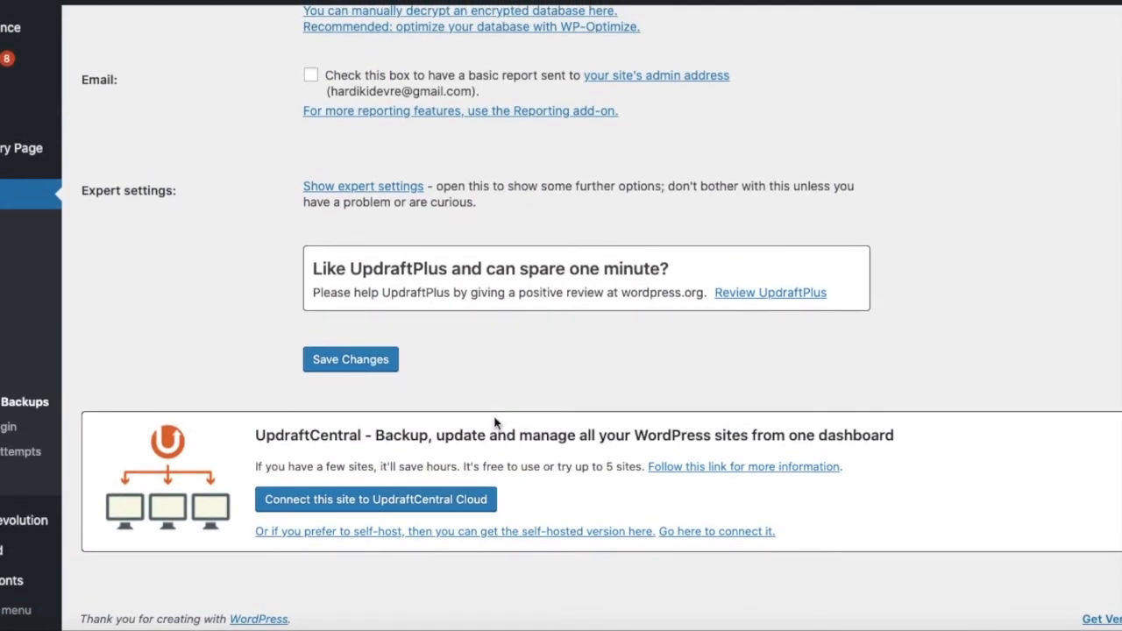
{"action": "scroll", "coordinate": [494, 423], "scroll_direction": "up", "scroll_amount": 20}
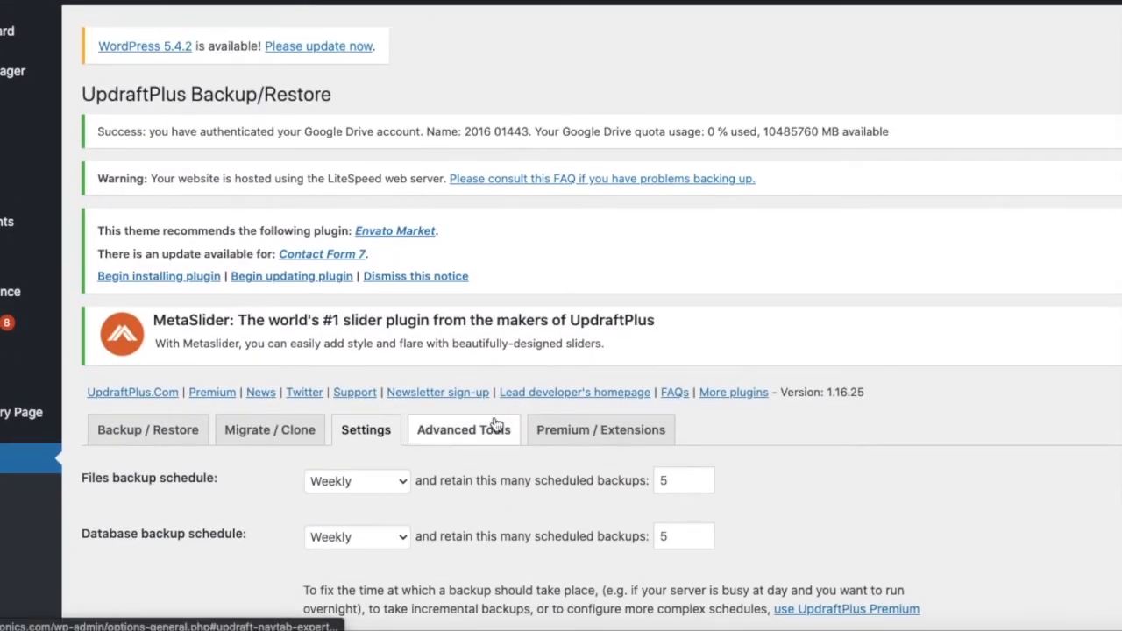
{"action": "scroll", "coordinate": [494, 423], "scroll_direction": "down", "scroll_amount": 15}
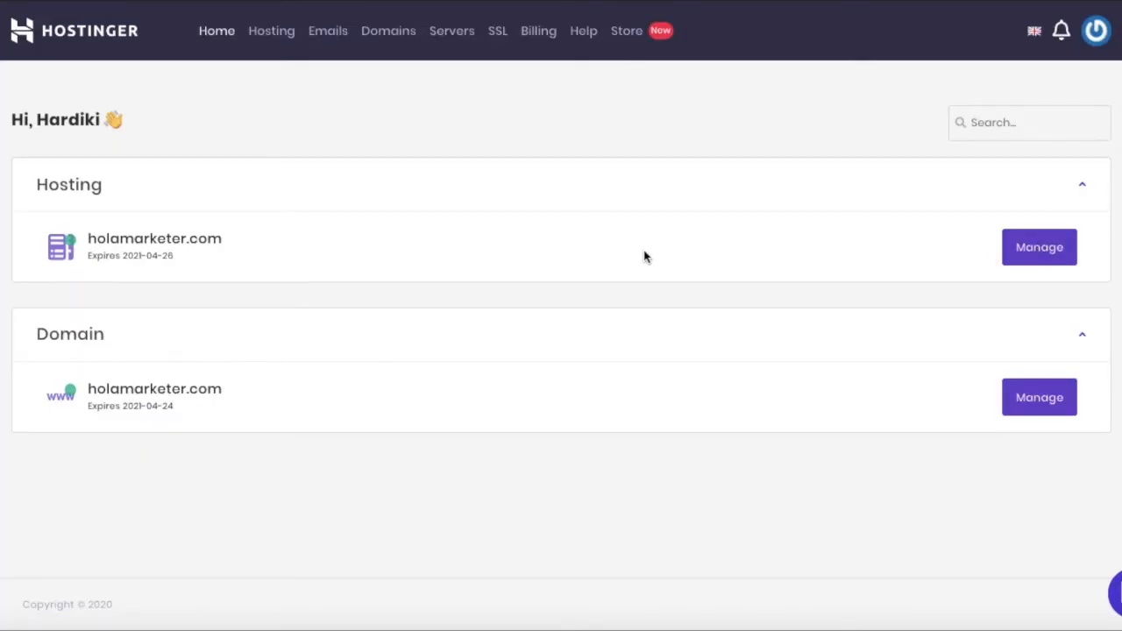
In Hostinger, open the management page of the holamarketer.com hosting account and go to its file Backups.
{"action": "left_click", "coordinate": [1039, 246]}
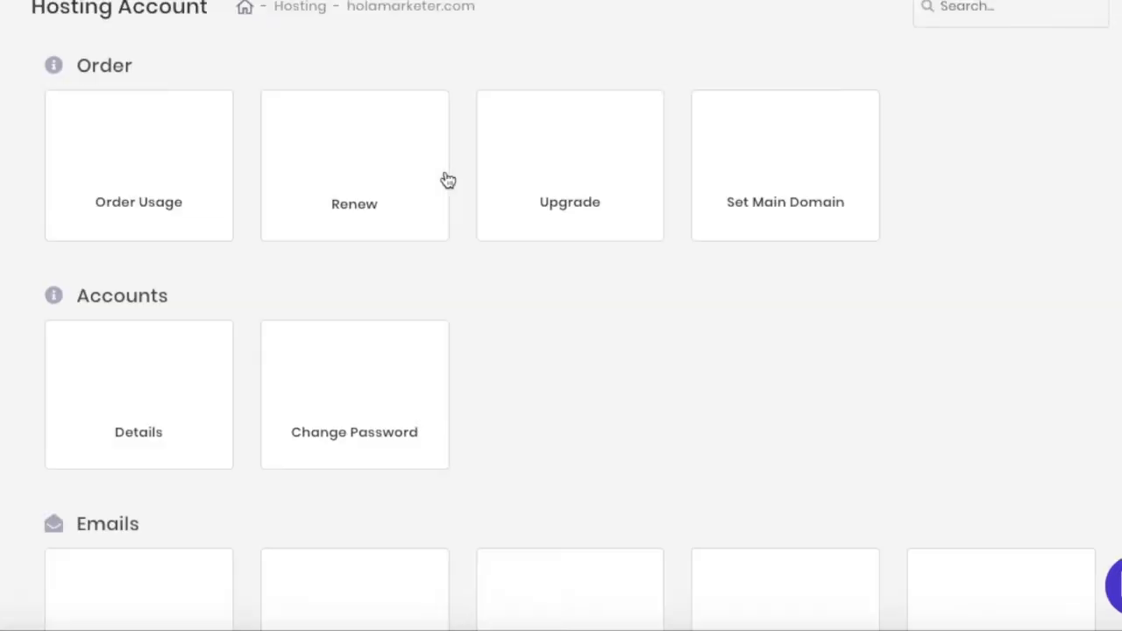
{"action": "scroll", "coordinate": [447, 180], "scroll_direction": "down", "scroll_amount": 3}
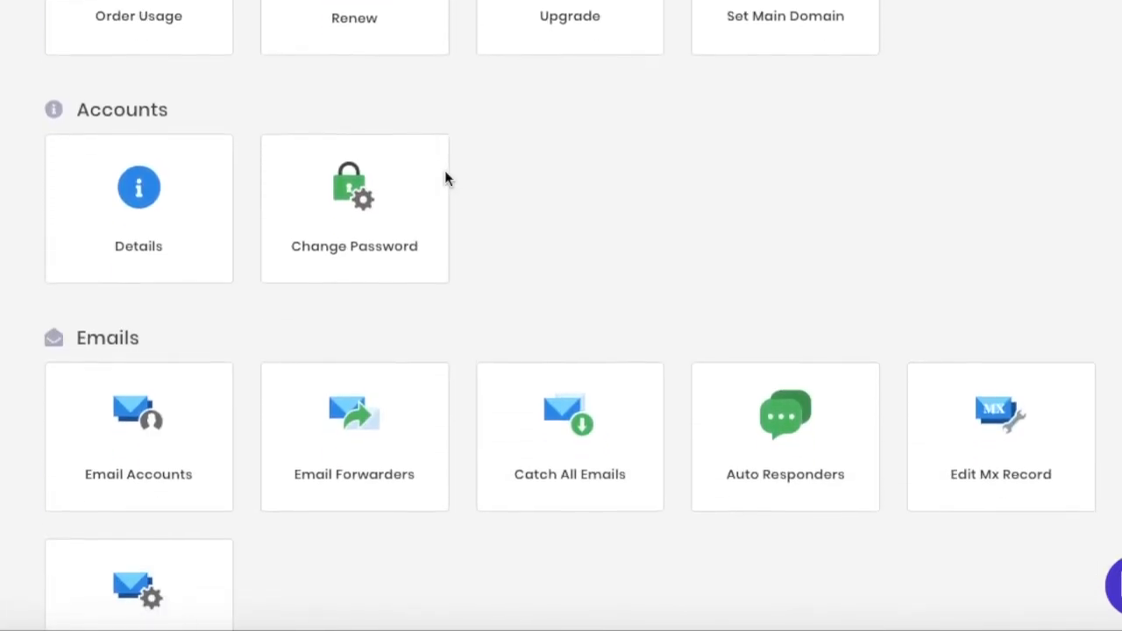
{"action": "scroll", "coordinate": [447, 180], "scroll_direction": "up", "scroll_amount": 1}
{"action": "scroll", "coordinate": [448, 180], "scroll_direction": "up", "scroll_amount": 2}
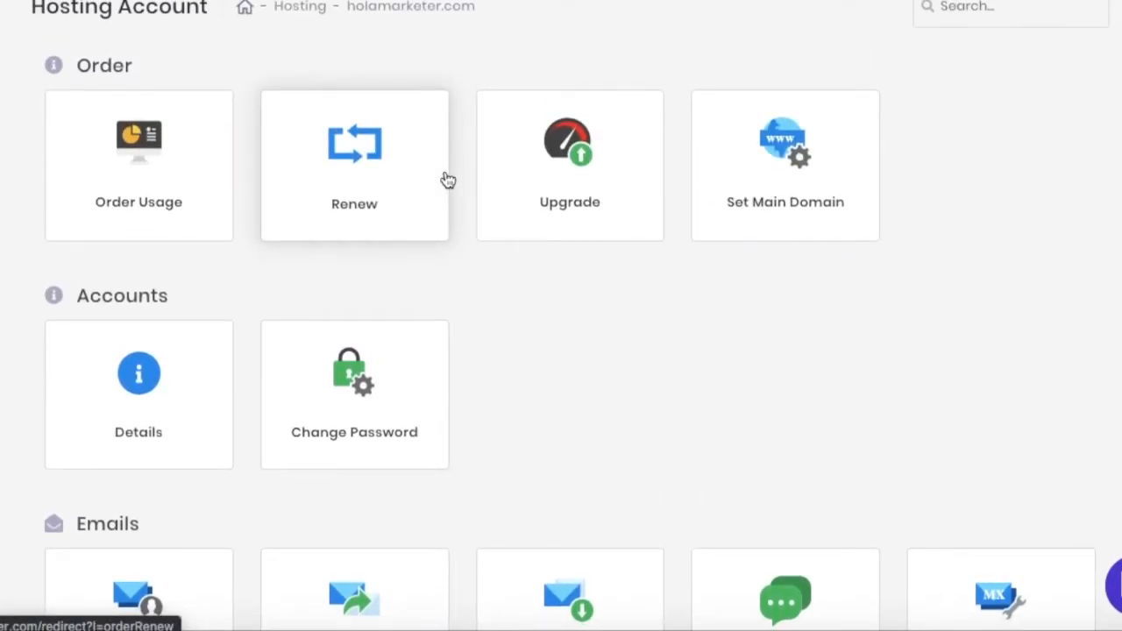
{"action": "scroll", "coordinate": [447, 179], "scroll_direction": "down", "scroll_amount": 9}
{"action": "scroll", "coordinate": [447, 180], "scroll_direction": "down", "scroll_amount": 5}
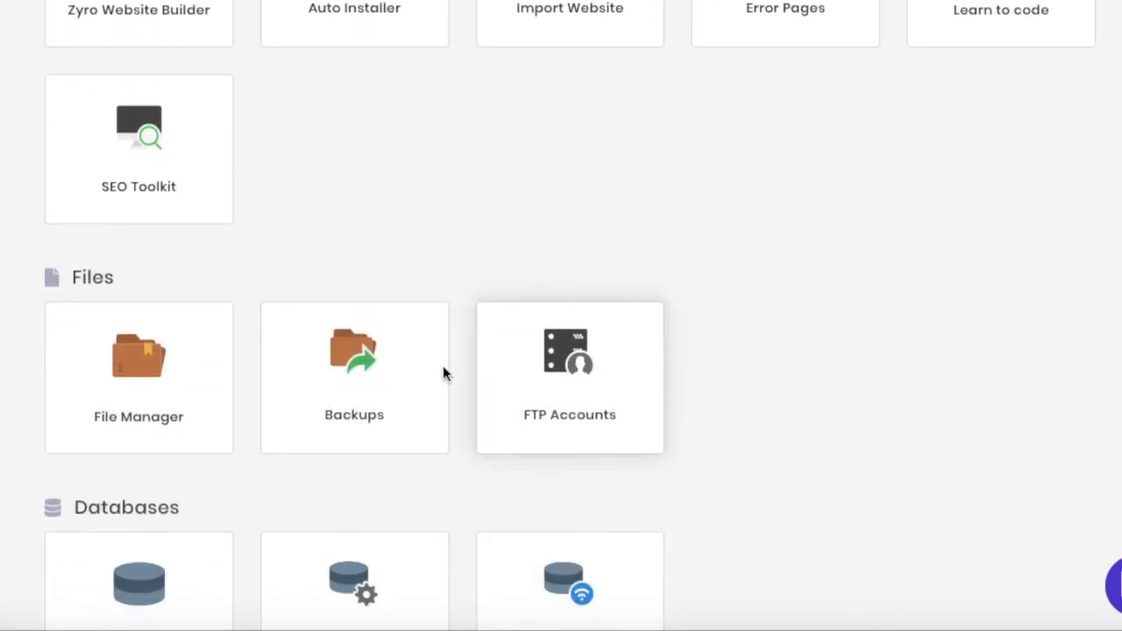
{"action": "left_click", "coordinate": [443, 368]}
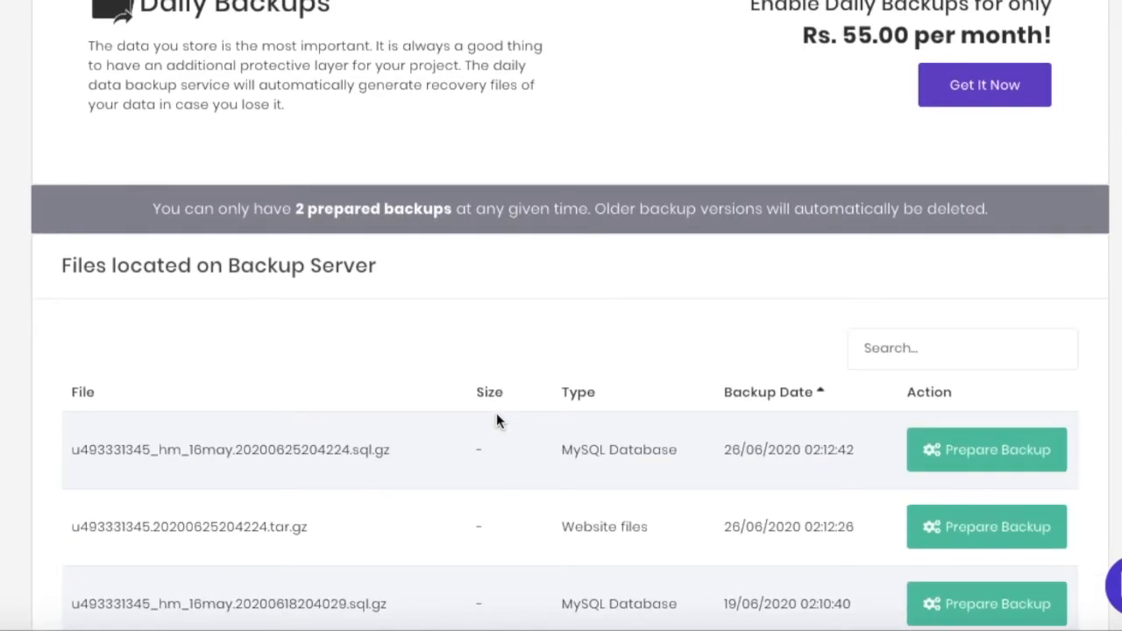
Review the daily backups offer and the backup server files, and prepare the MySQL database backup dated 26/06/2020.
{"action": "scroll", "coordinate": [496, 422], "scroll_direction": "up", "scroll_amount": 1}
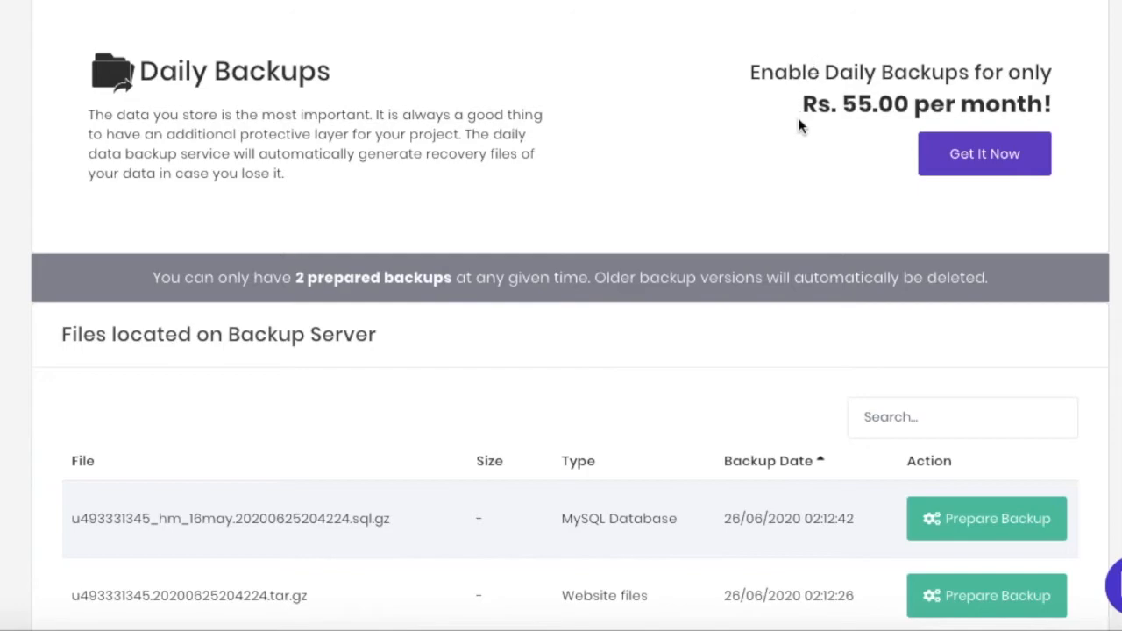
{"action": "scroll", "coordinate": [855, 285], "scroll_direction": "down", "scroll_amount": 1}
{"action": "scroll", "coordinate": [854, 285], "scroll_direction": "down", "scroll_amount": 3}
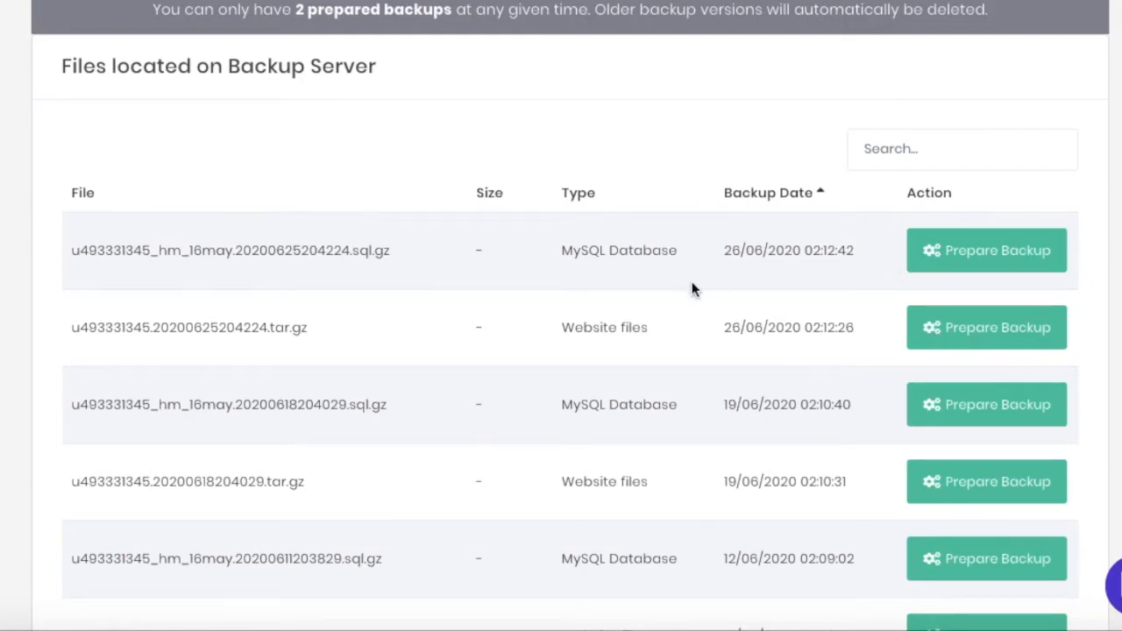
{"action": "scroll", "coordinate": [691, 289], "scroll_direction": "down", "scroll_amount": 2}
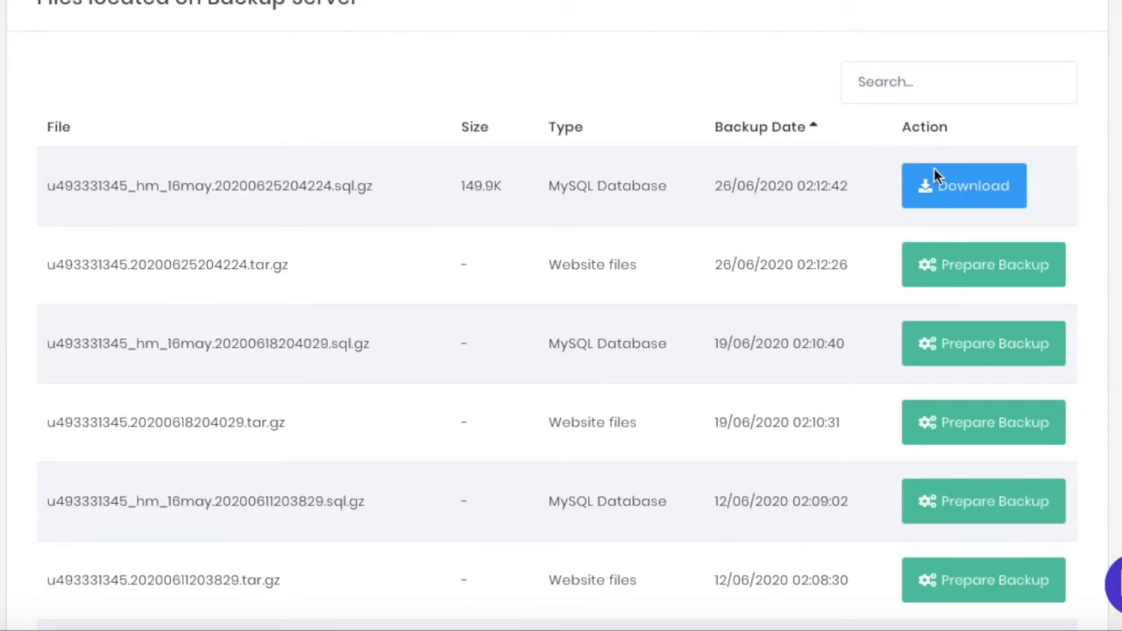
Prepare the website files backup dated 26/06/2020 from the backup server's file list.
{"action": "scroll", "coordinate": [694, 161], "scroll_direction": "up", "scroll_amount": 1}
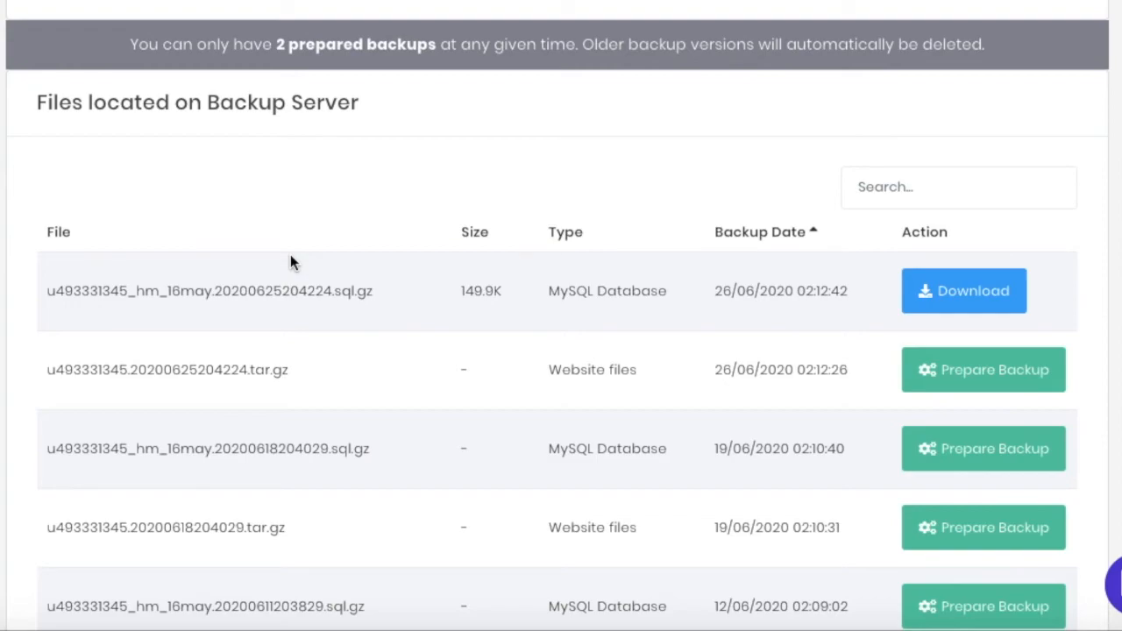
{"action": "scroll", "coordinate": [290, 255], "scroll_direction": "down", "scroll_amount": 3}
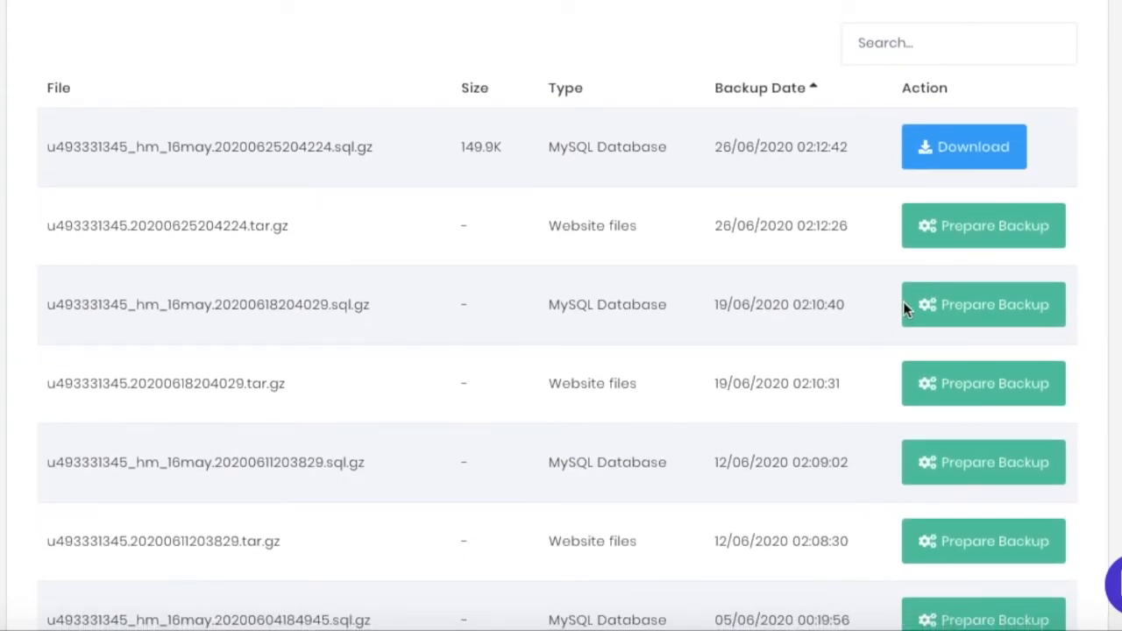
{"action": "left_click", "coordinate": [964, 231]}
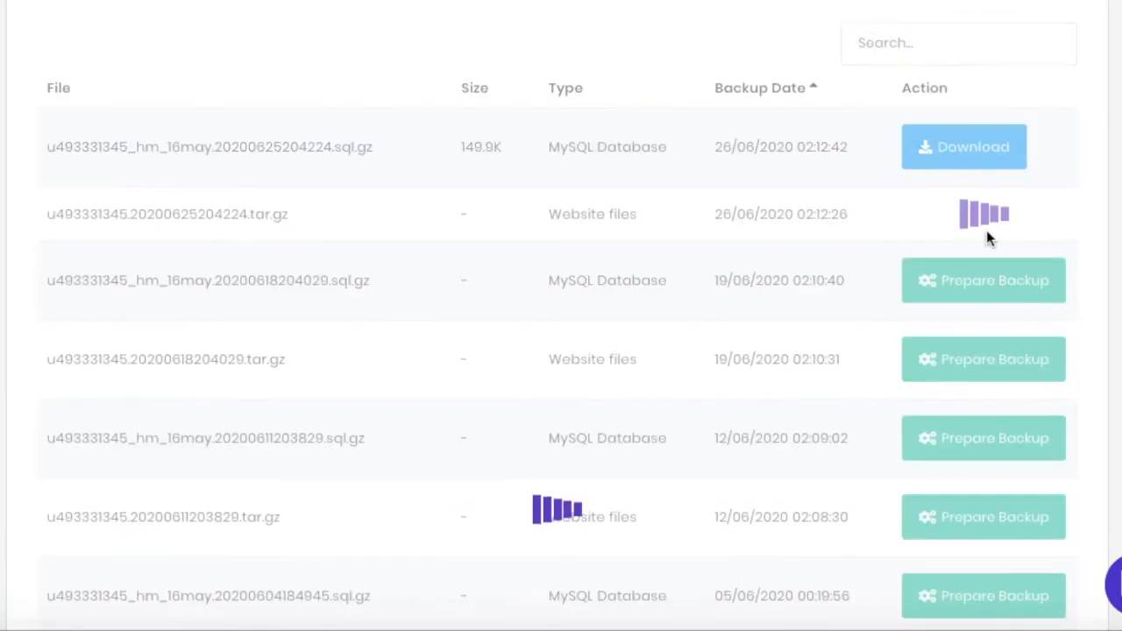